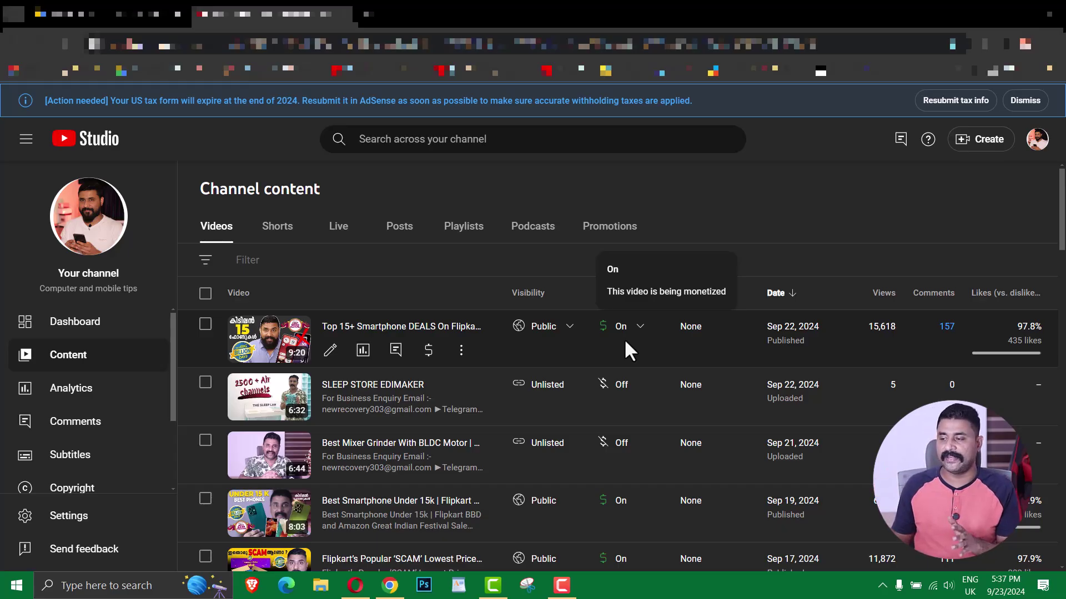
Open the tax info resubmission help article and follow its sign-in link to the AdSense for YouTube account
mouse_move(620, 297)
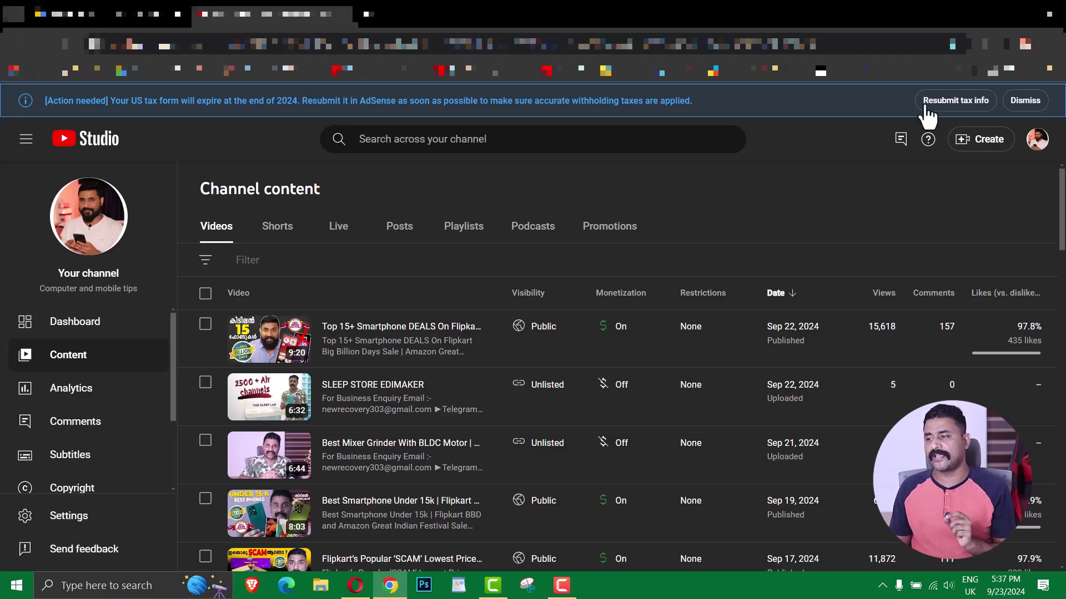
click(954, 103)
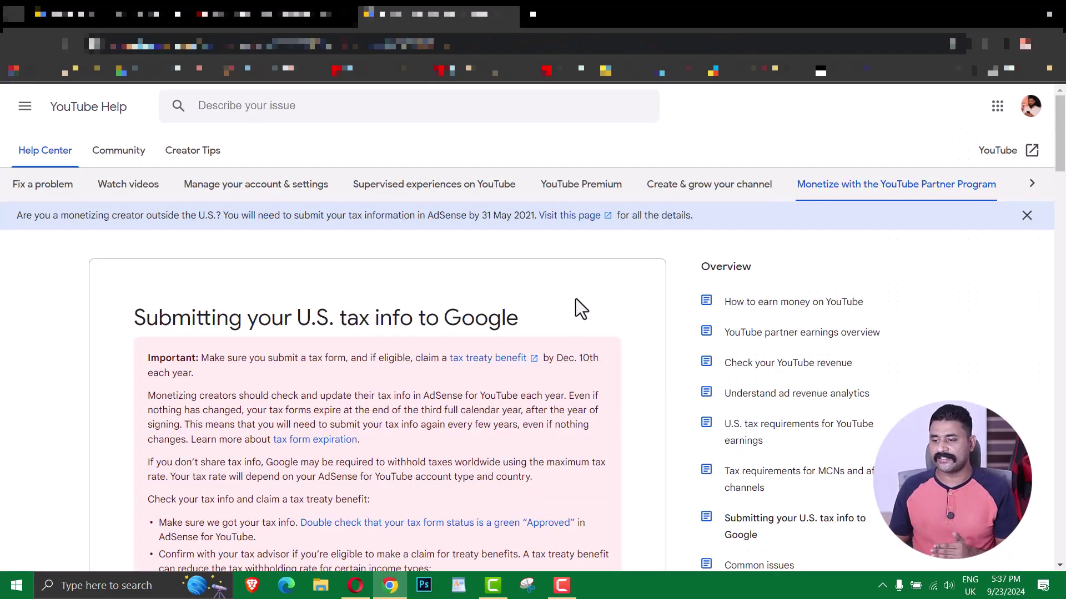
scroll(577, 305, down, 5)
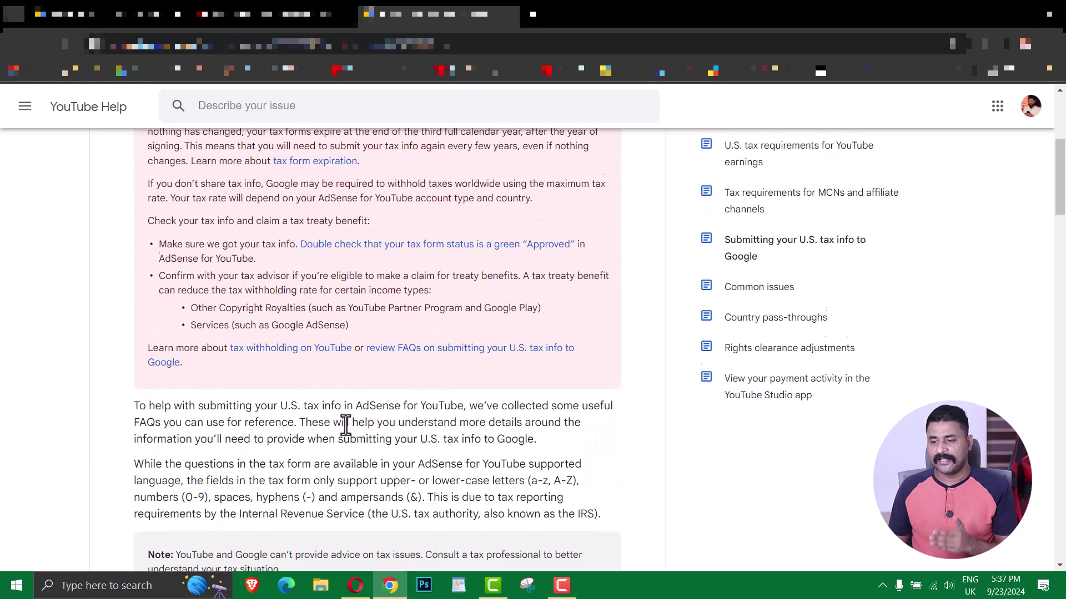
scroll(347, 424, down, 9)
scroll(348, 424, up, 2)
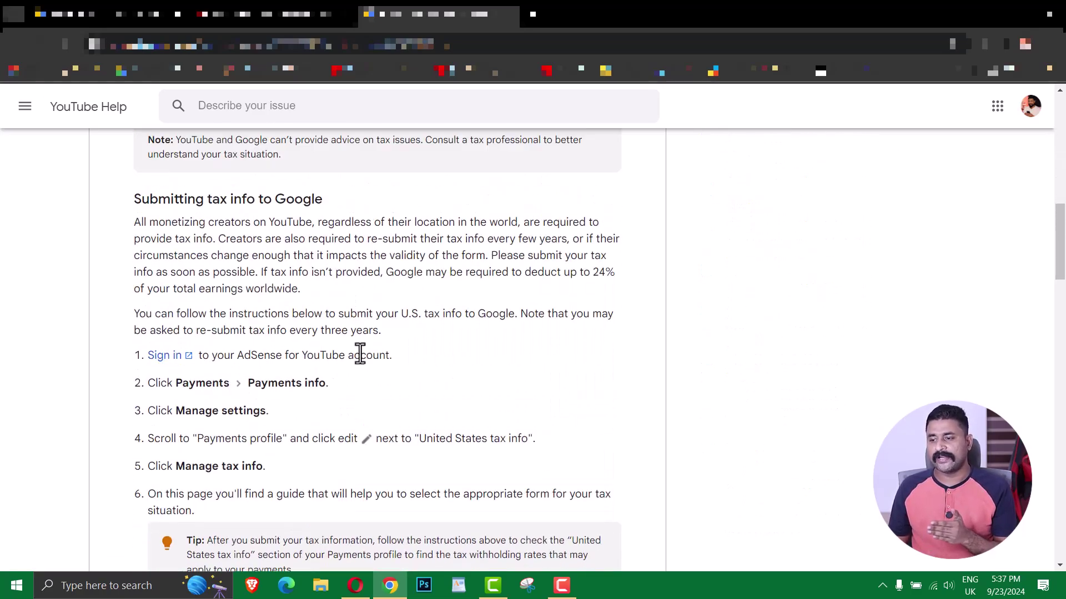
click(173, 356)
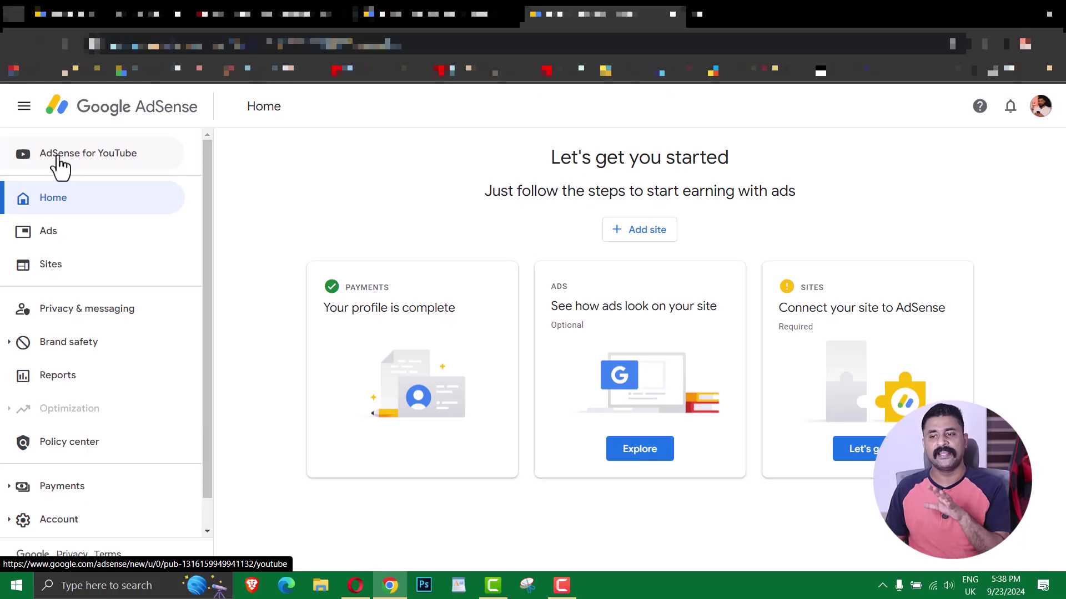
Open the AdSense for YouTube page and go to the account's payments info
click(86, 167)
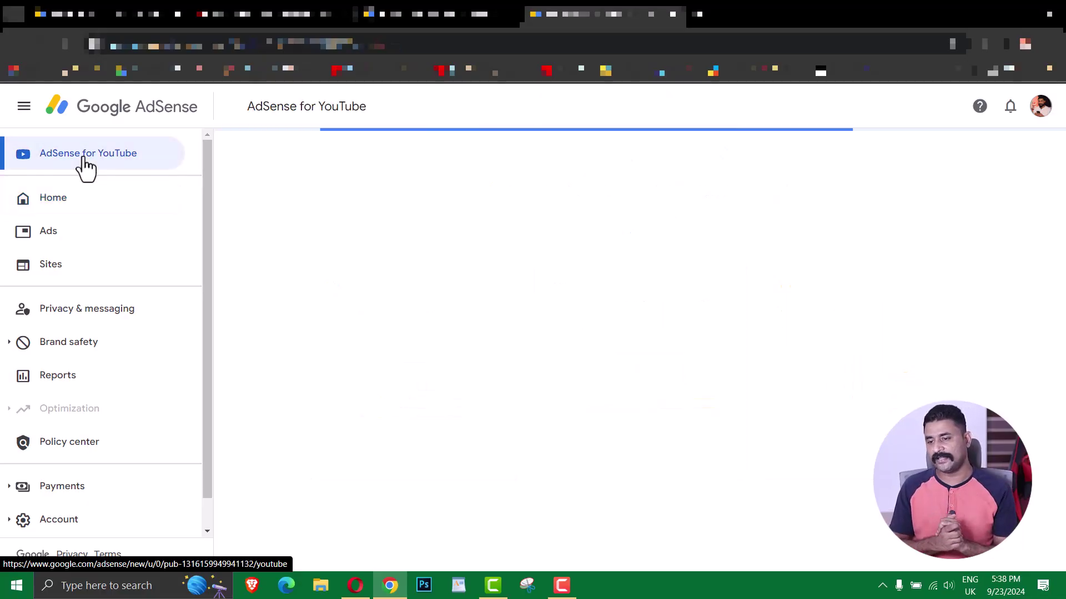
scroll(71, 408, down, 1)
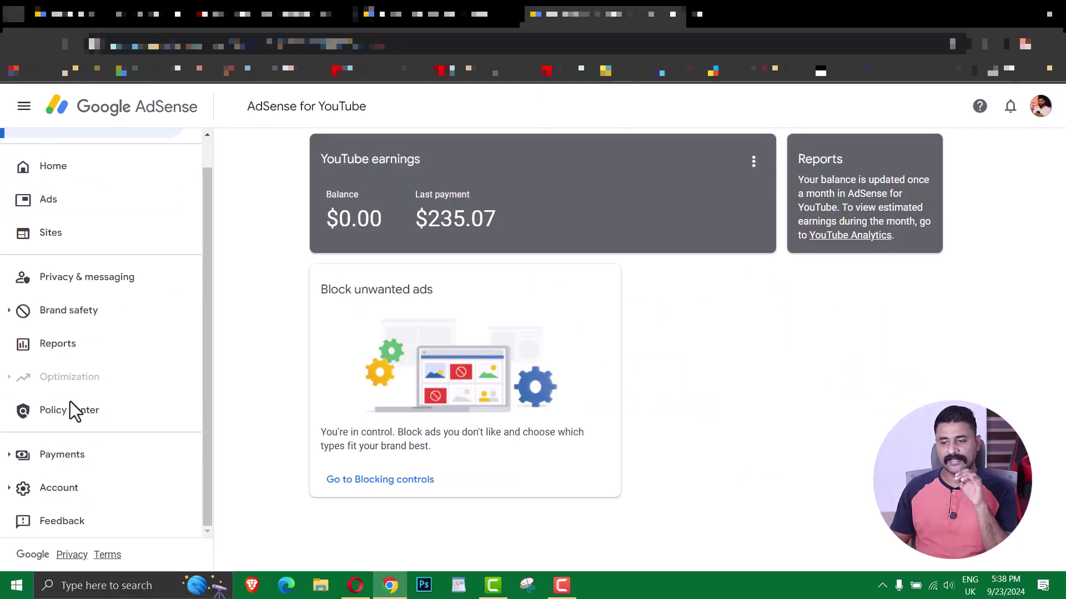
click(67, 462)
scroll(67, 471, down, 2)
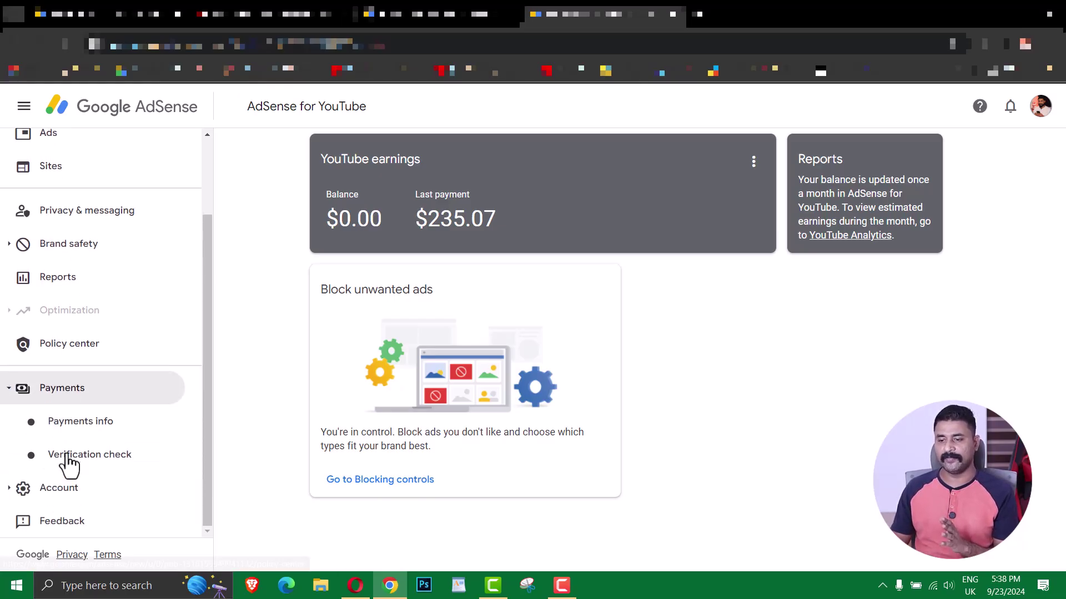
click(114, 427)
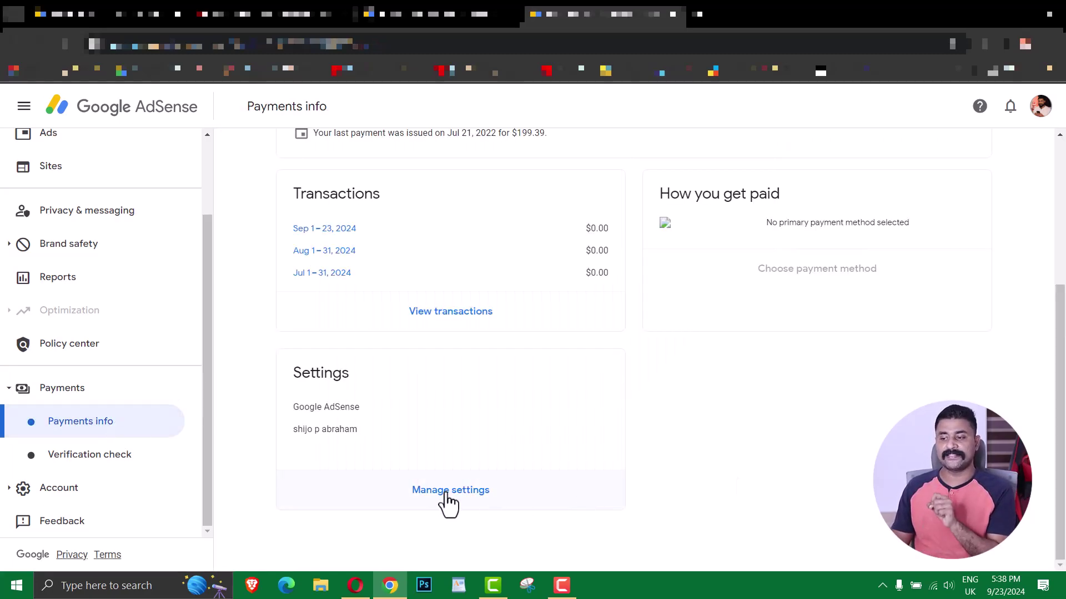
Open the payments settings and go to tax info management from the United States tax info entry
click(447, 494)
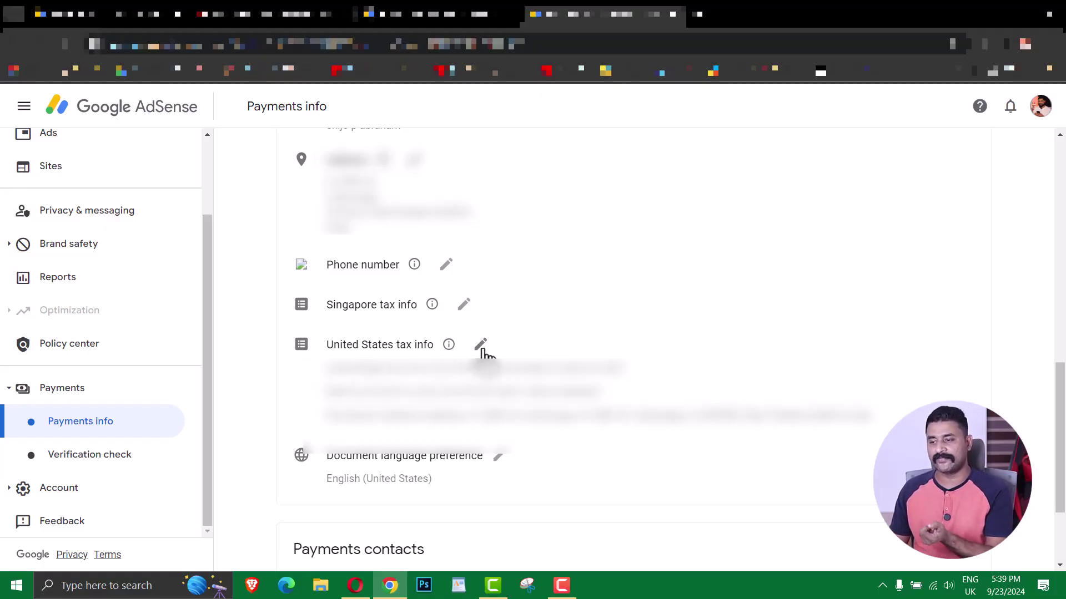
click(481, 349)
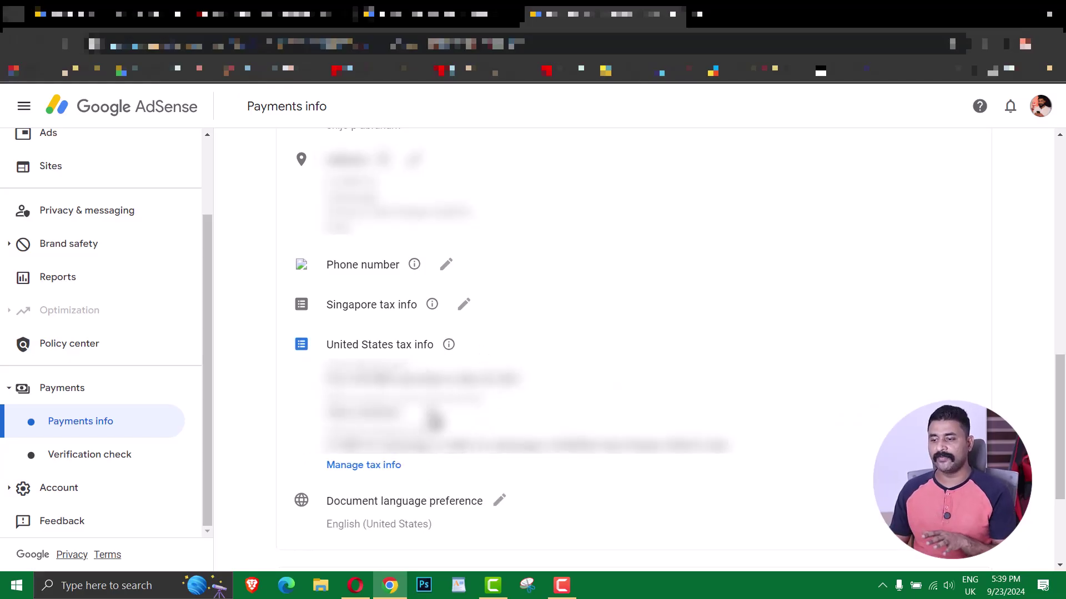
click(356, 467)
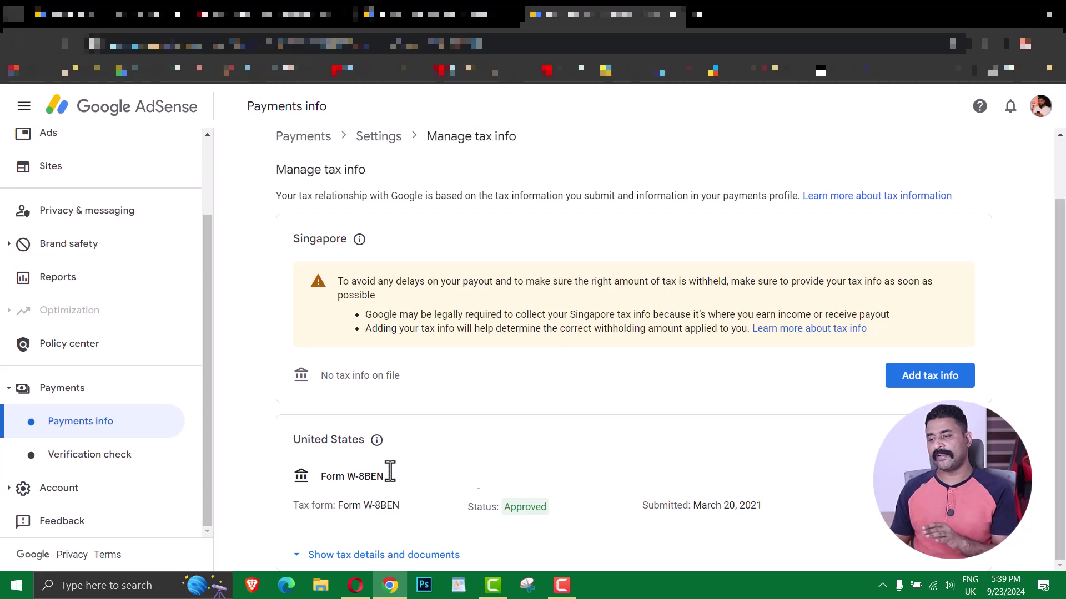
Check the status and submission date of the United States Form W-8BEN
drag(557, 515, 483, 507)
drag(787, 526, 630, 509)
click(620, 472)
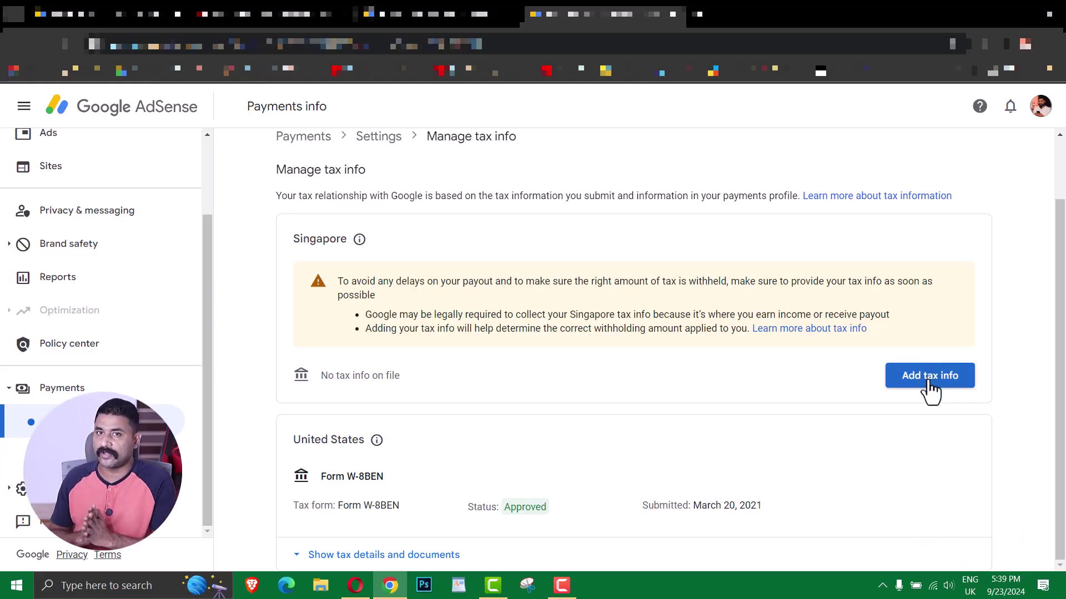
Show the United States tax details and documents and check the W-8BEN form's expiry date
click(298, 561)
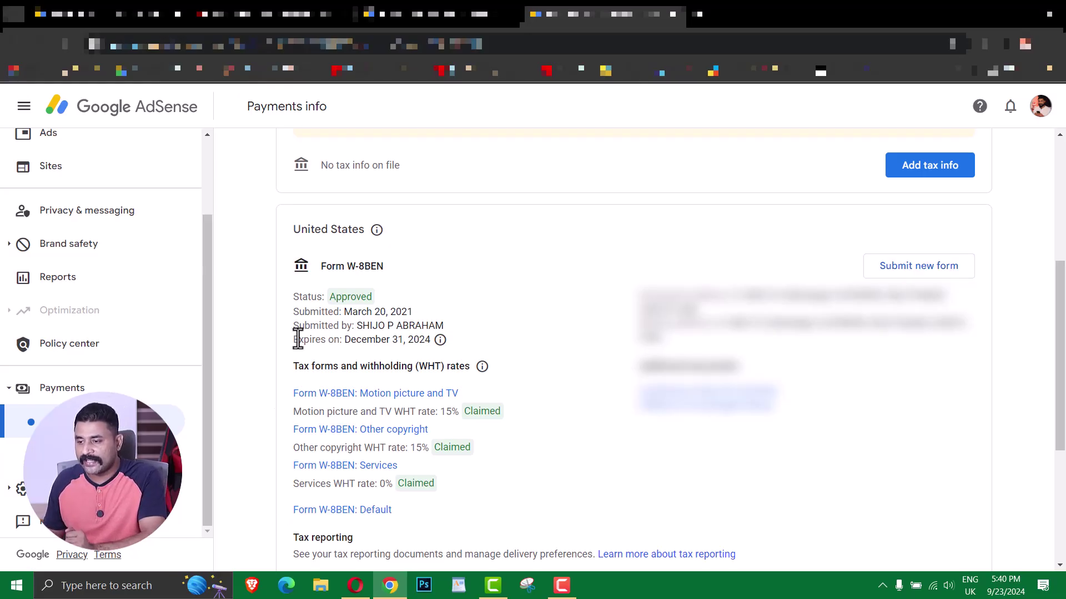
drag(343, 341, 426, 341)
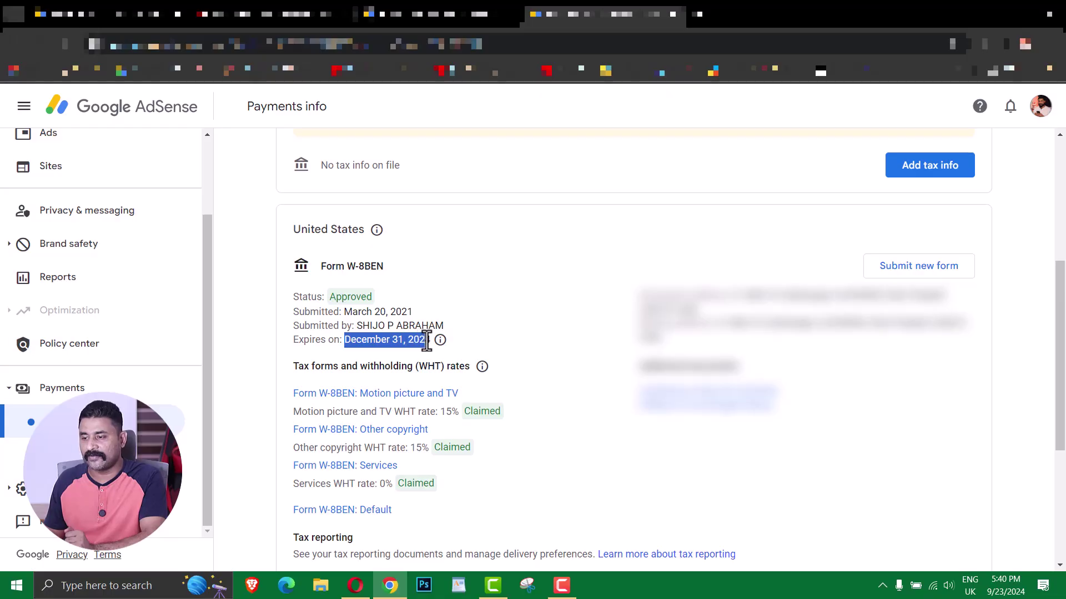
click(477, 288)
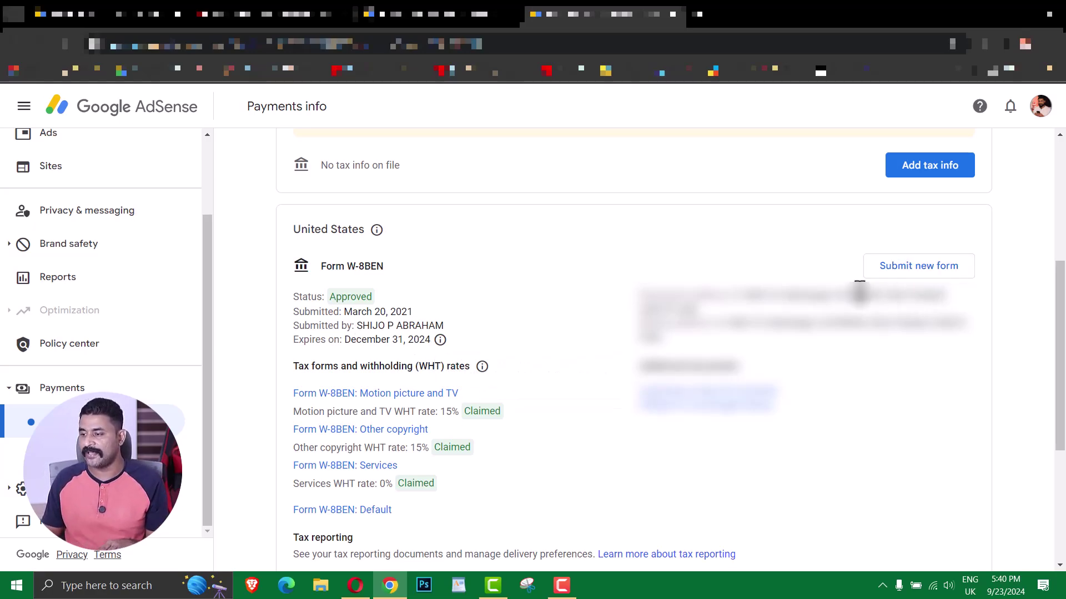
Start a new United States tax form to replace the submitted one and verify the account with its password
click(916, 269)
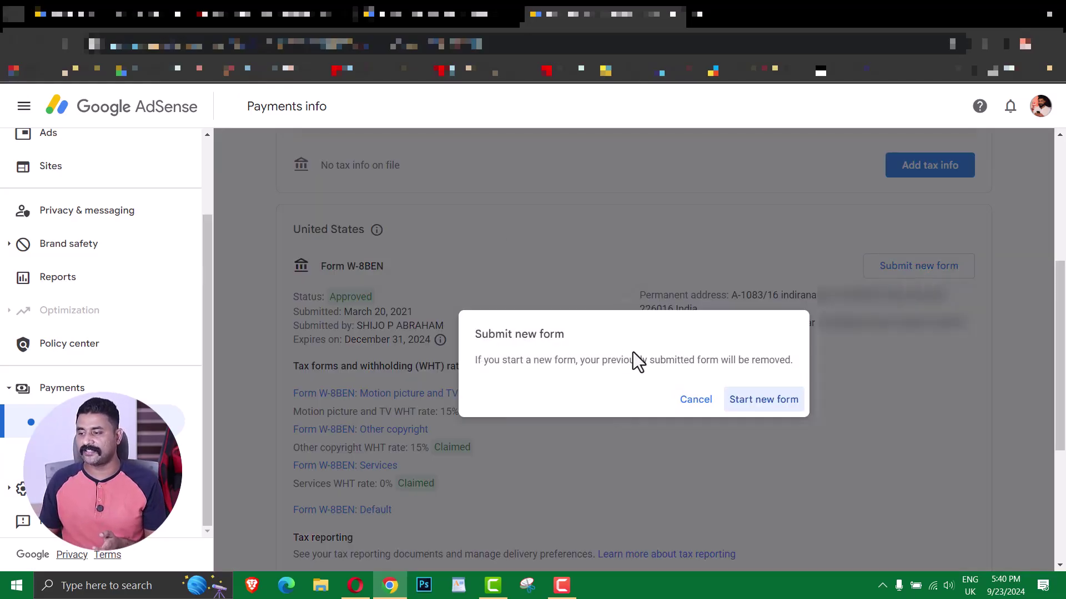
click(763, 401)
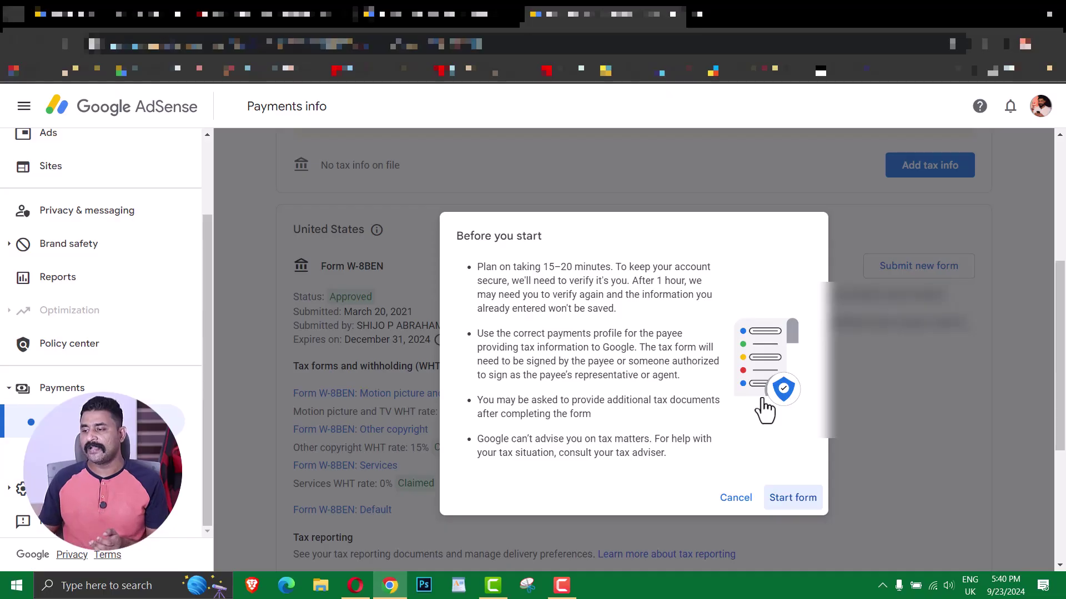
click(793, 498)
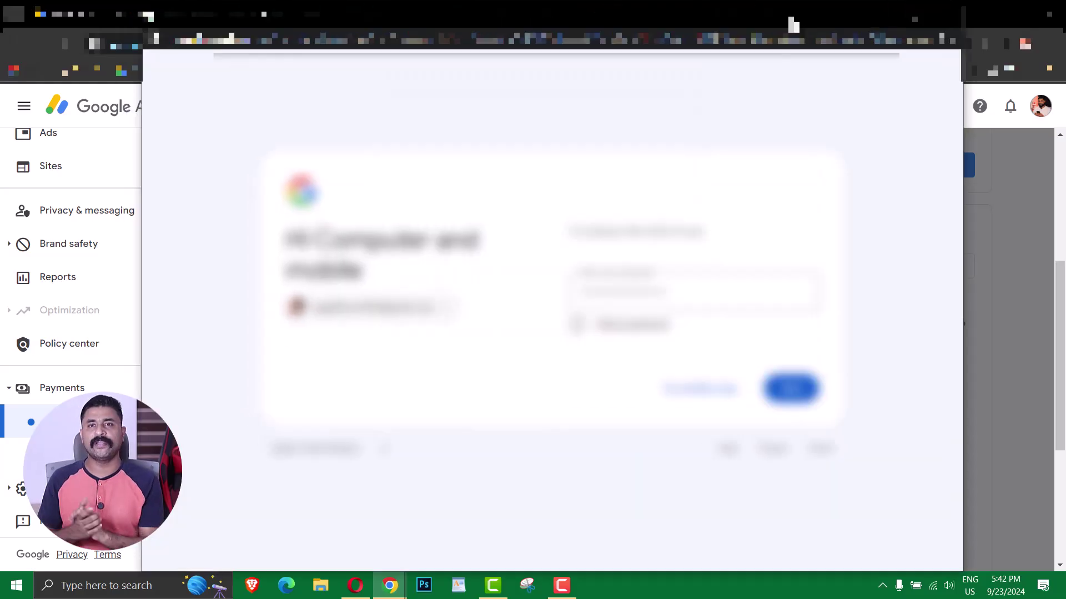
click(791, 395)
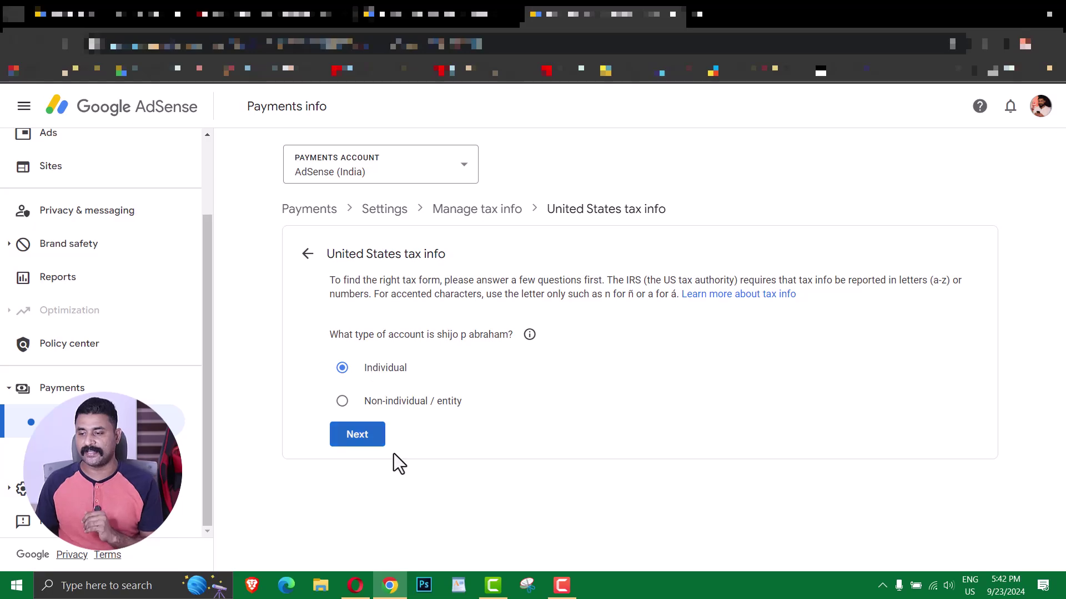
Declare an Individual account that is not a US citizen or resident, and start the W-8BEN form
click(363, 440)
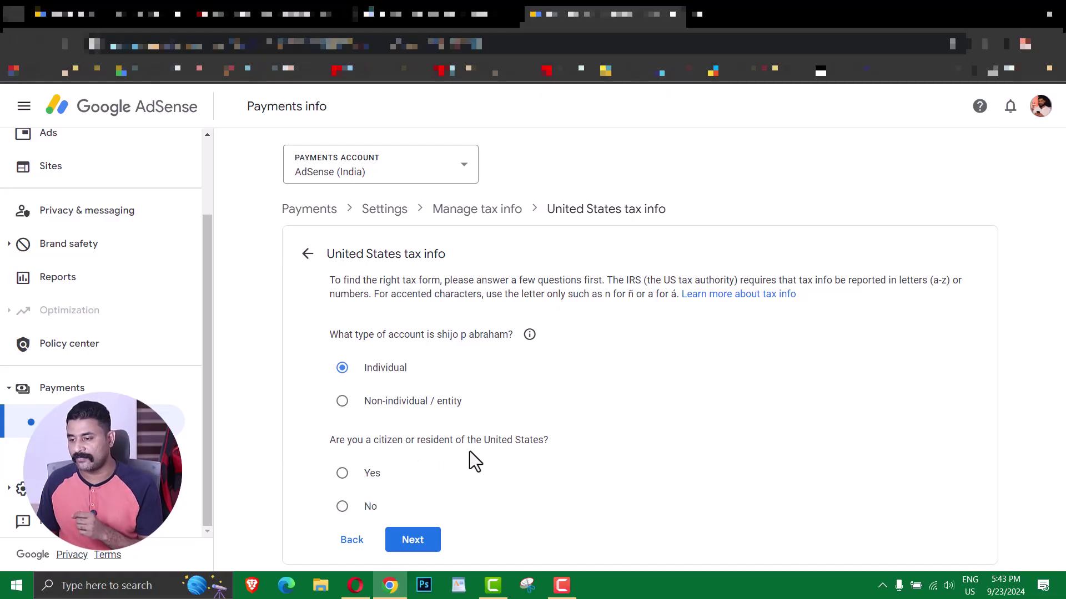
click(363, 506)
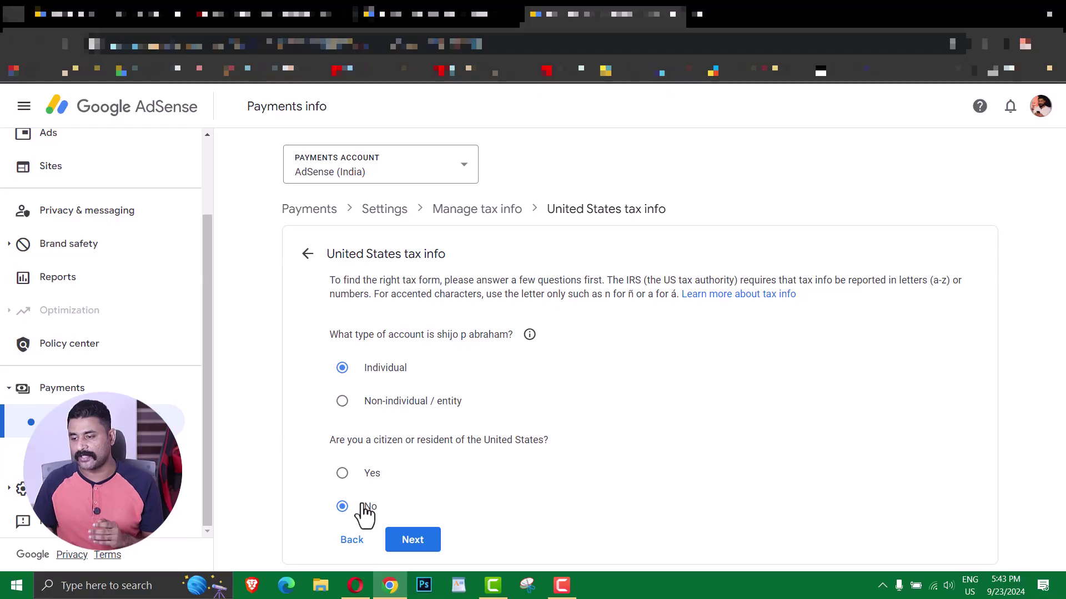
click(417, 547)
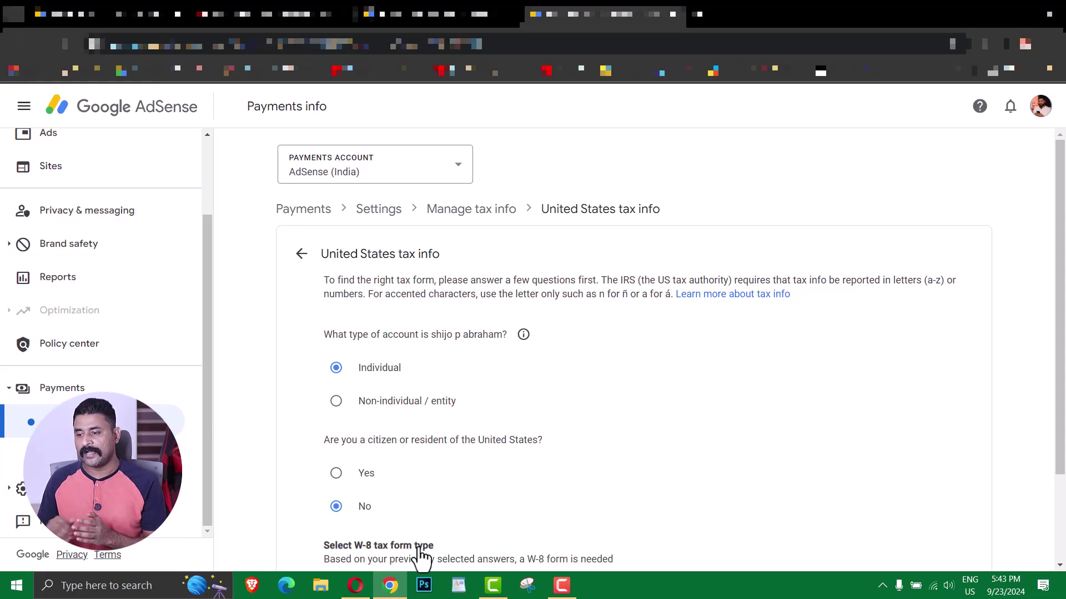
scroll(452, 524, down, 2)
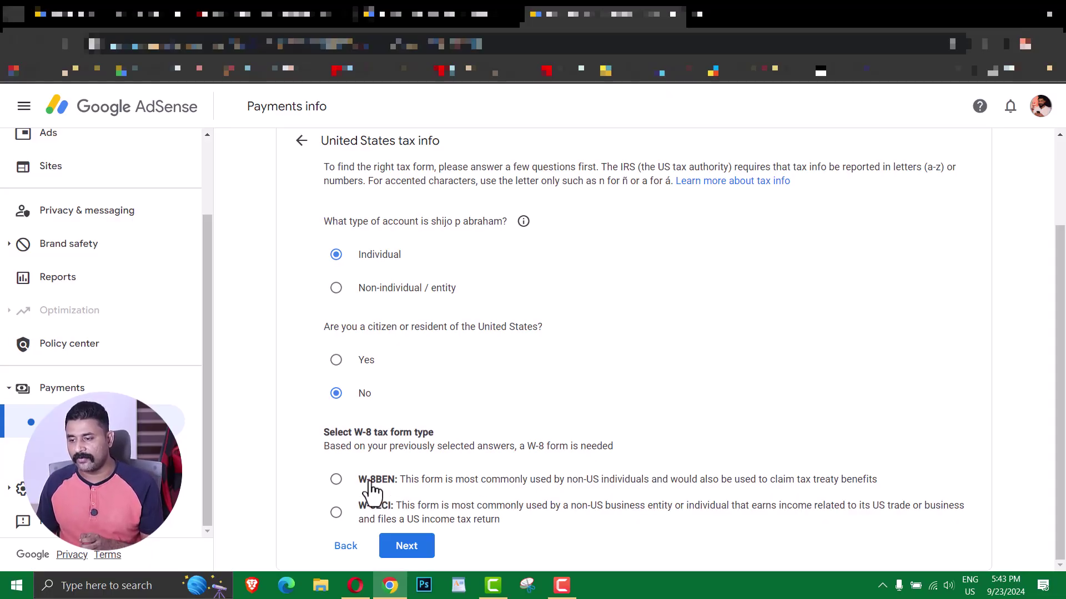
click(337, 480)
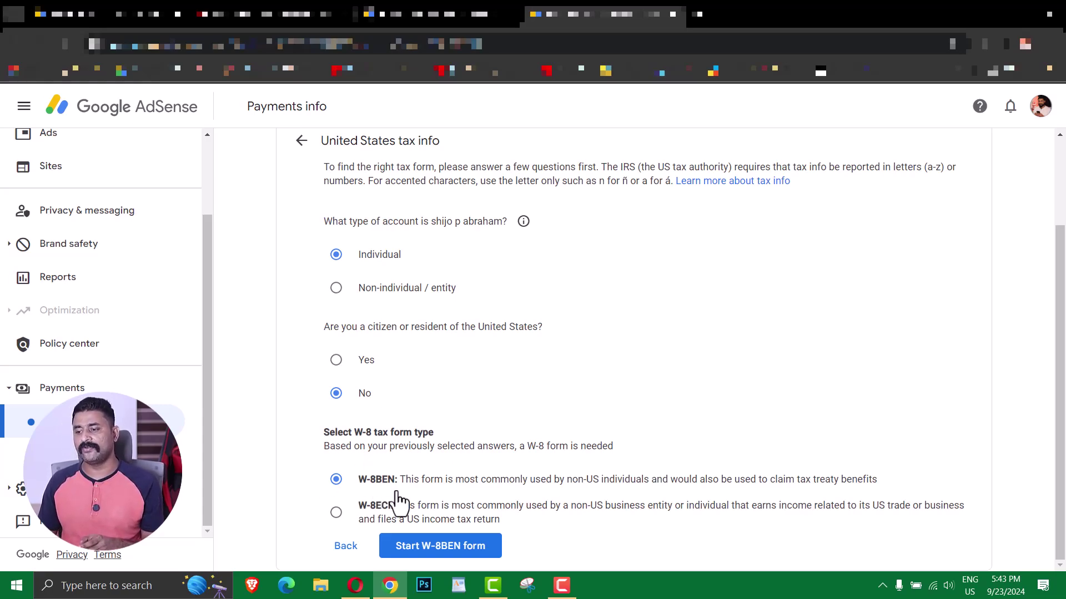
click(424, 557)
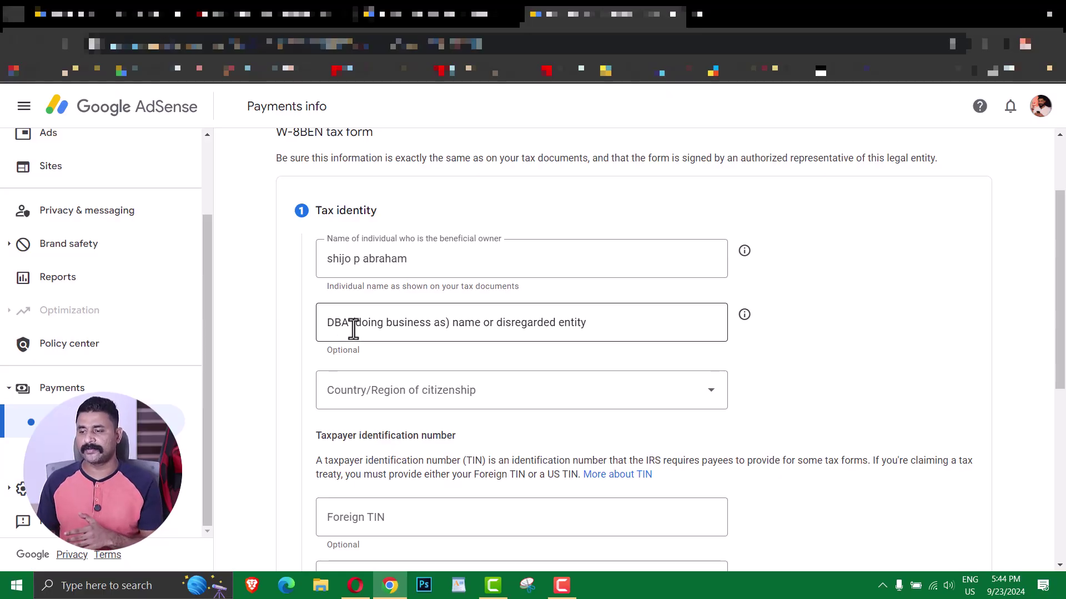
Leave the optional DBA name empty and set the country of citizenship to India
click(353, 329)
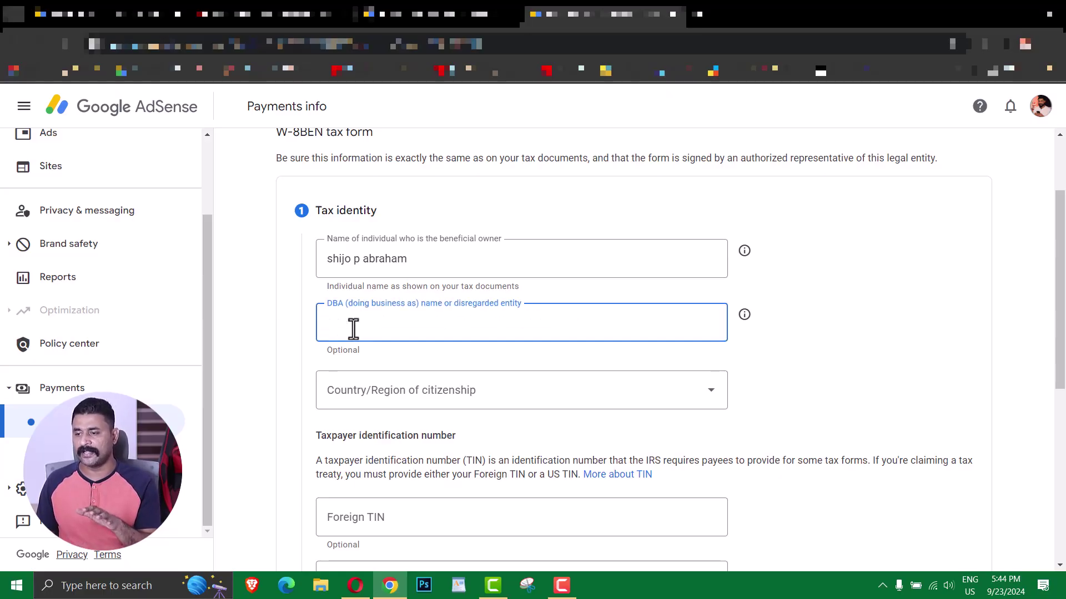
click(693, 402)
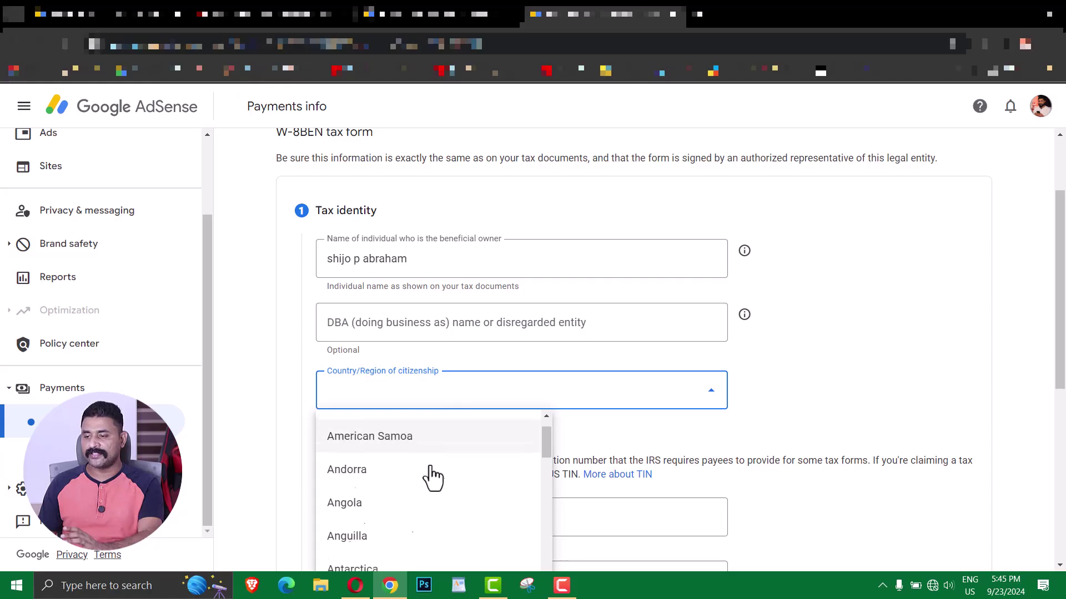
scroll(438, 490, down, 14)
key(i)
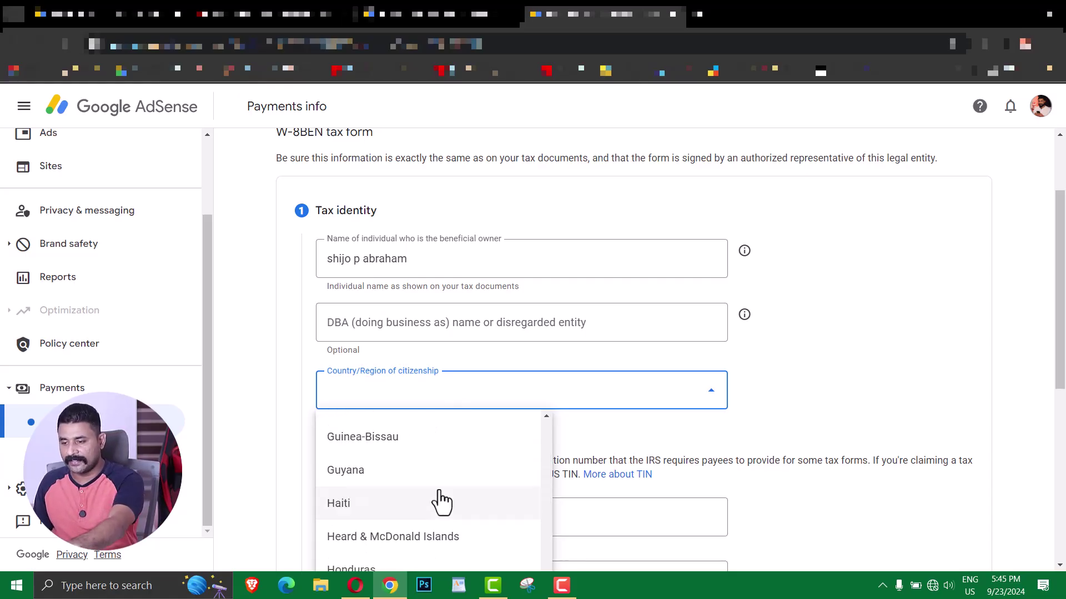
scroll(422, 505, down, 3)
click(400, 509)
Enter the foreign taxpayer identification number, leave the US ITIN or SSN empty, and continue to the address section
scroll(1061, 277, down, 2)
scroll(1060, 278, down, 2)
click(422, 260)
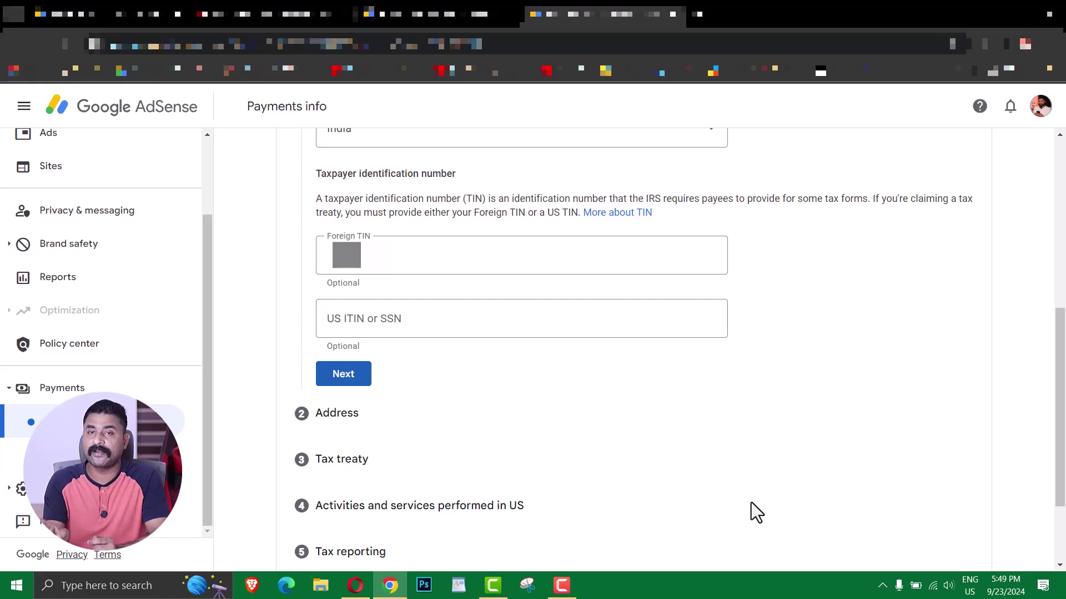
scroll(722, 486, down, 2)
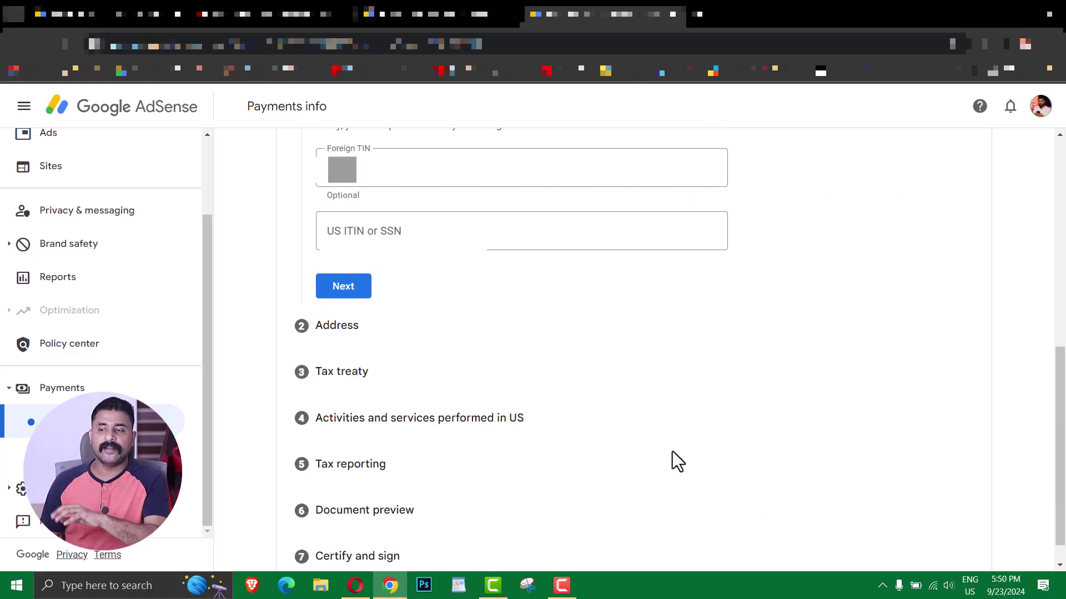
click(354, 291)
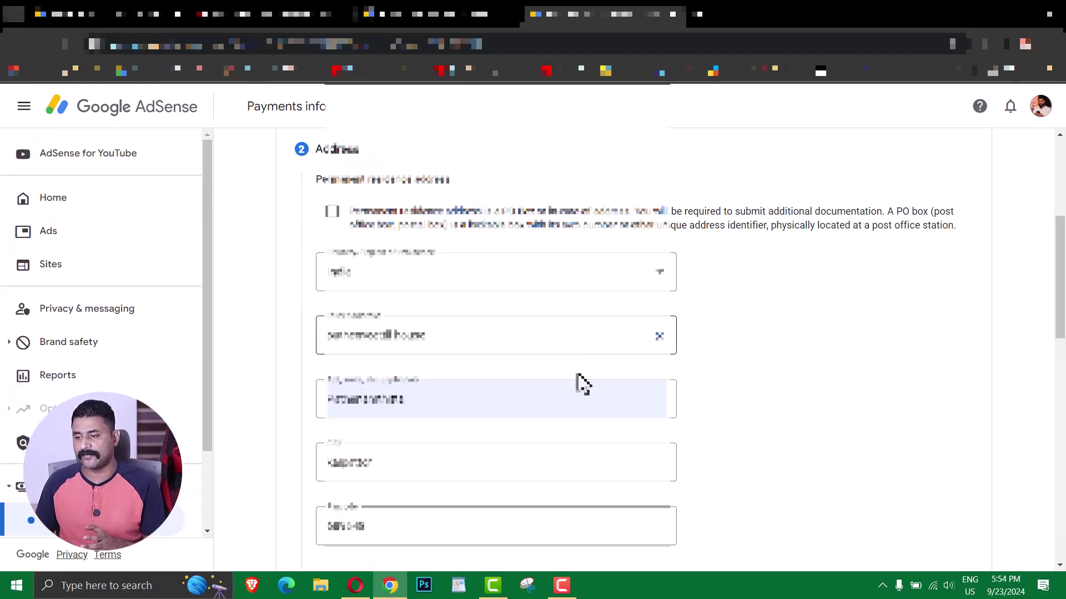
Mark the mailing address as the same as the permanent residence address and continue to the tax treaty section
drag(1062, 292, 1062, 360)
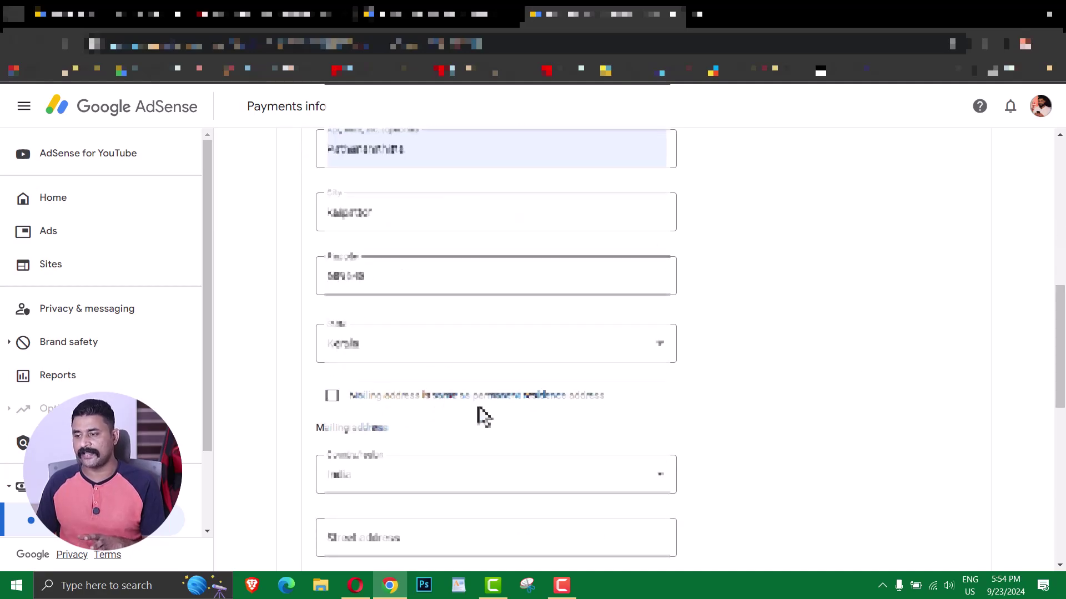
click(333, 401)
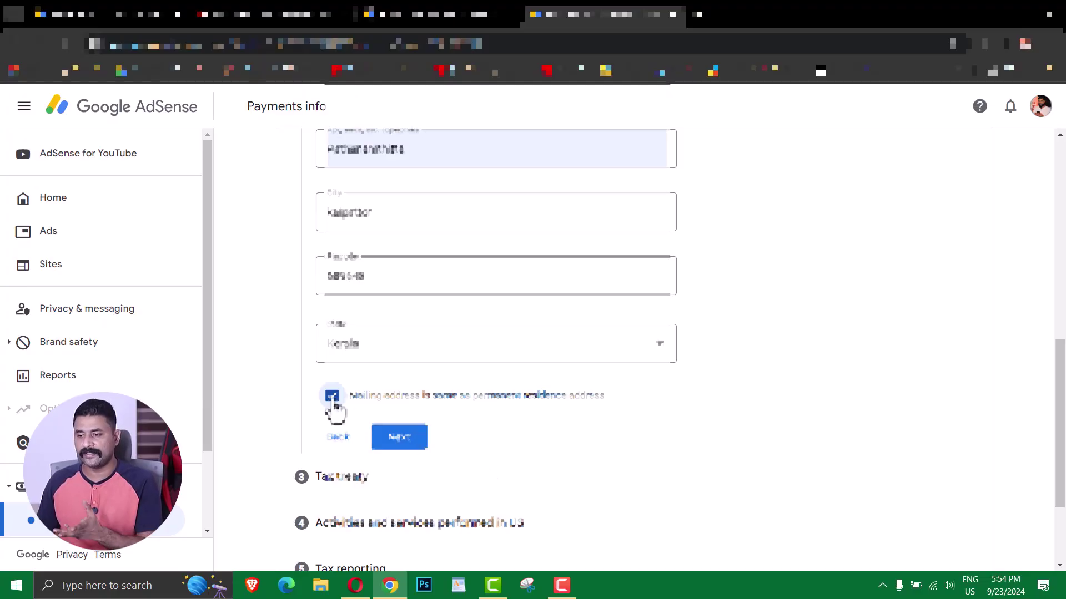
scroll(389, 354, down, 3)
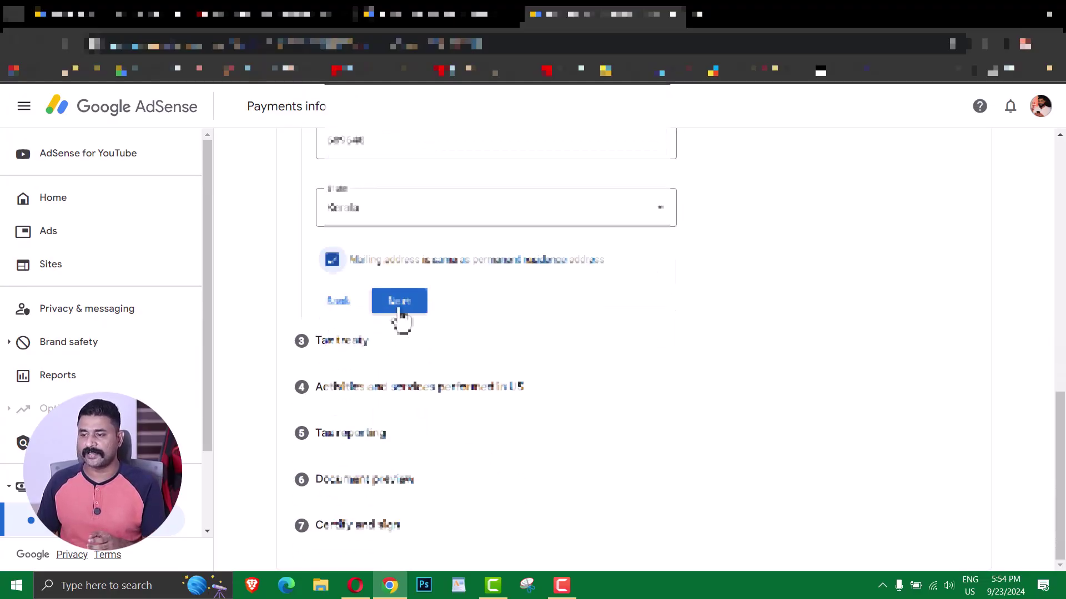
scroll(395, 322, up, 1)
click(395, 372)
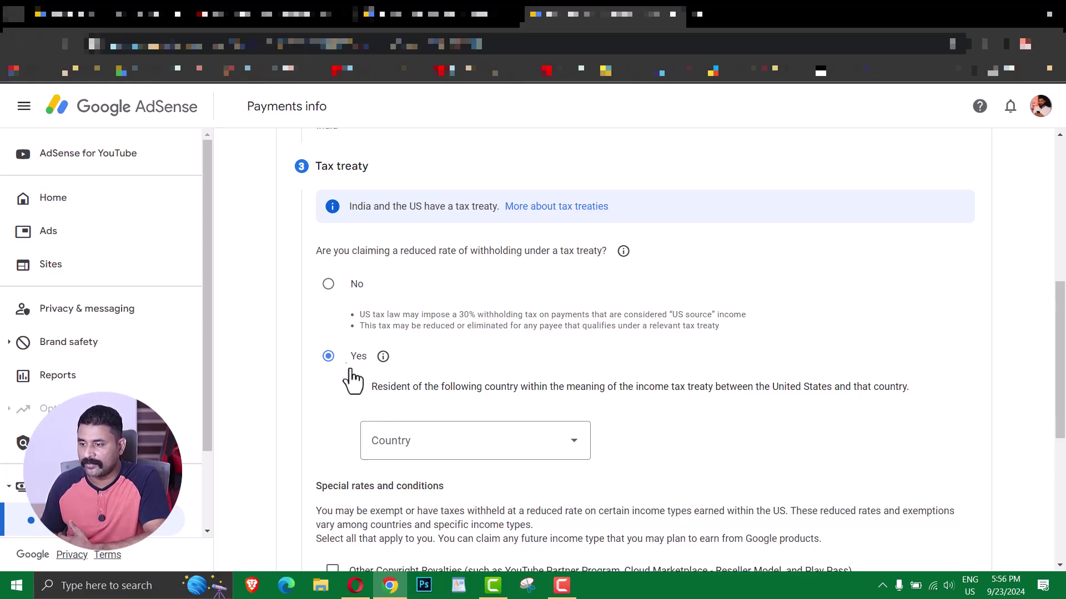
Set the tax treaty country to India and declare residency in that country under its income tax treaty with the United States
click(385, 447)
scroll(410, 171, down, 5)
click(404, 161)
scroll(447, 406, down, 1)
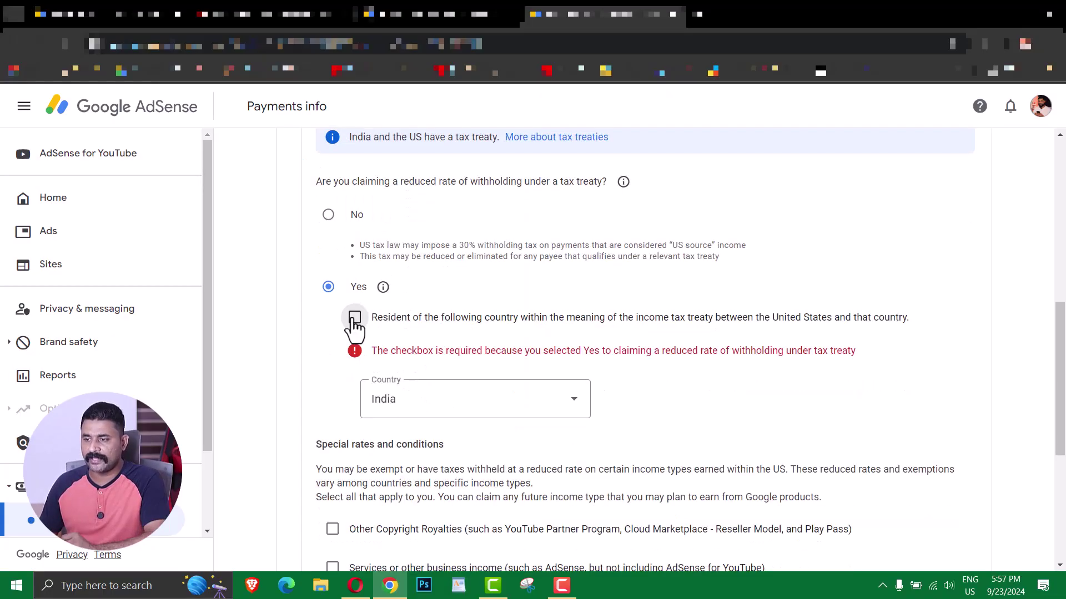
click(354, 319)
scroll(445, 461, down, 4)
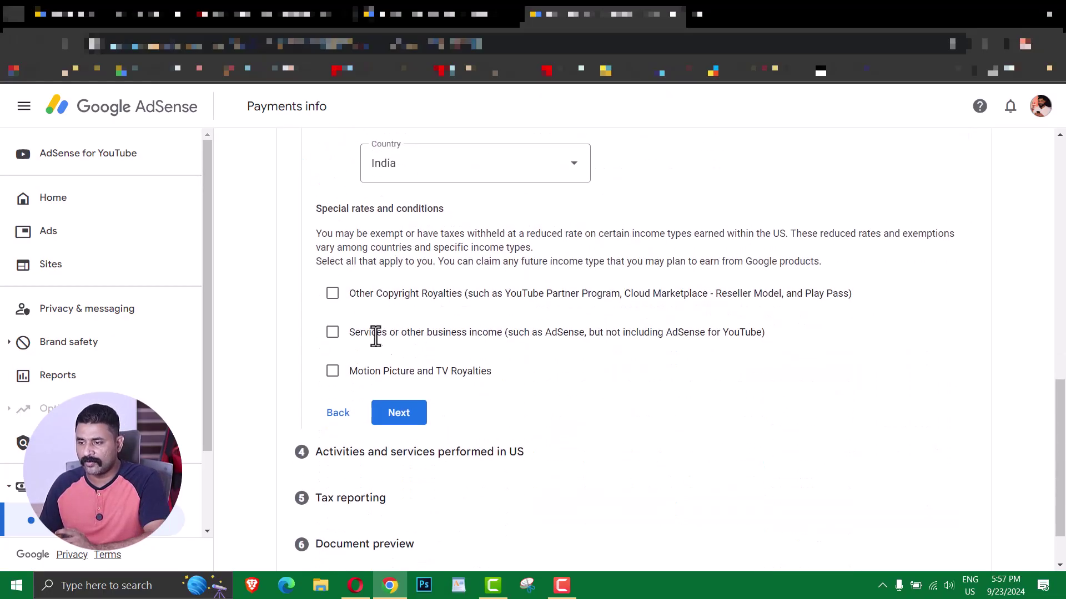
click(398, 410)
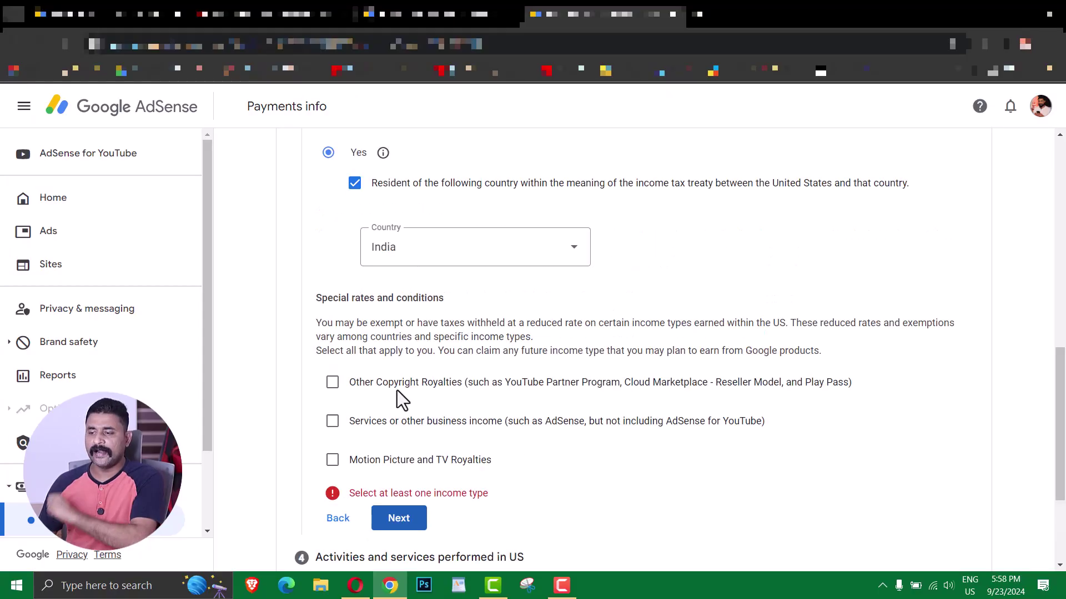
Claim Other Copyright Royalties under Article 12 and paragraph 2A II at the 15% reduced treaty rate, and certify the treaty terms are met
click(332, 383)
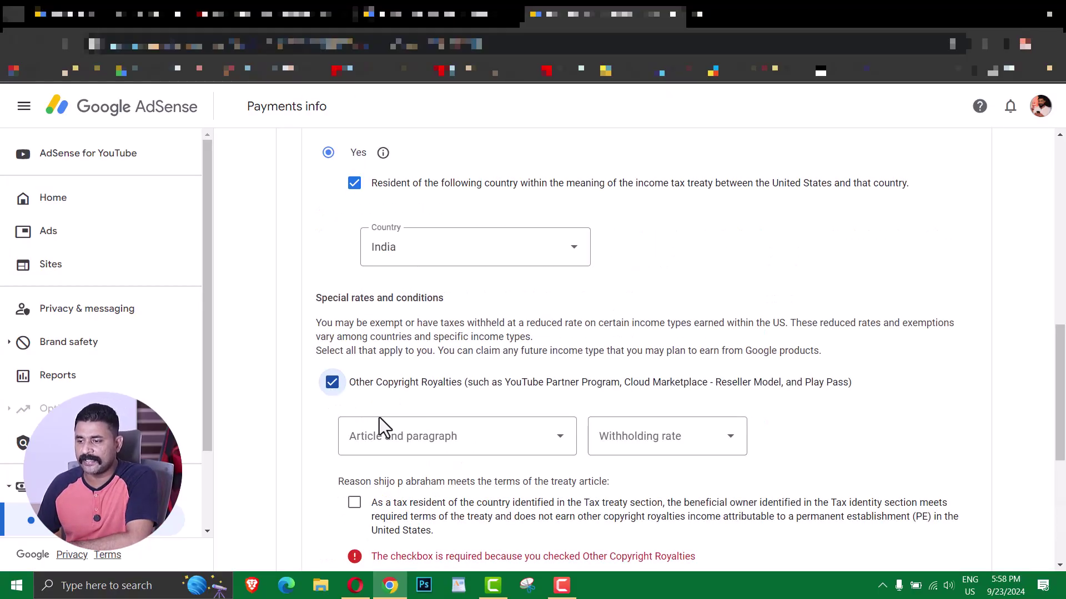
click(461, 447)
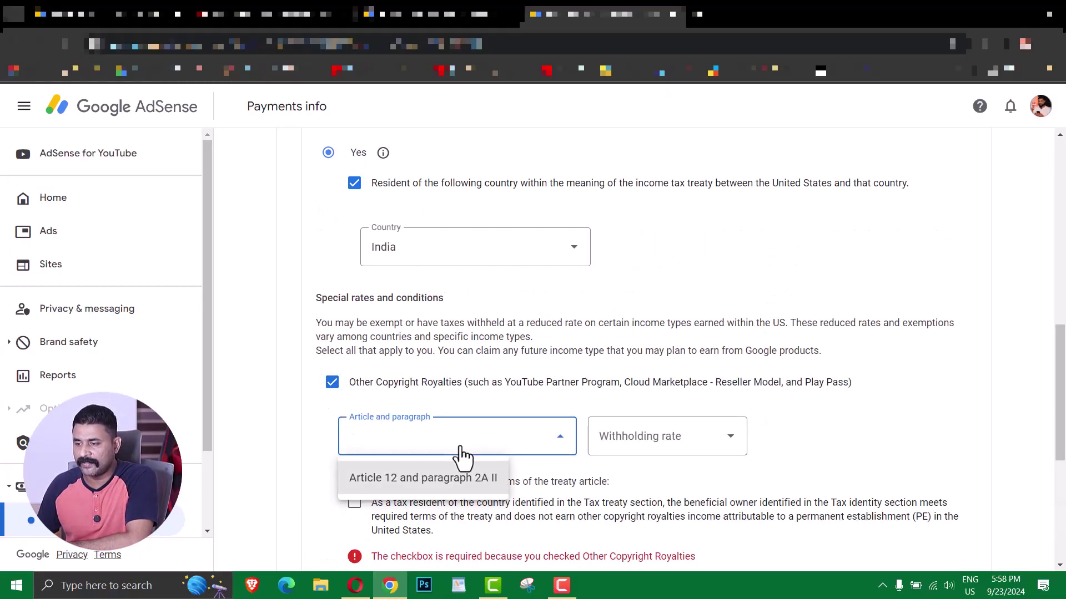
click(383, 478)
click(706, 447)
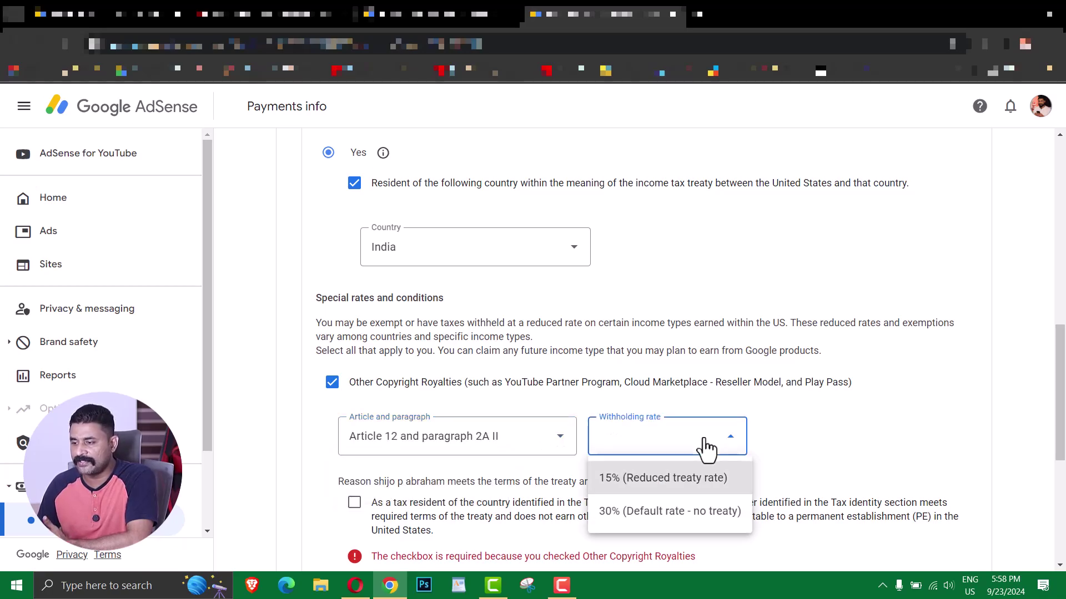
click(666, 478)
scroll(881, 420, down, 2)
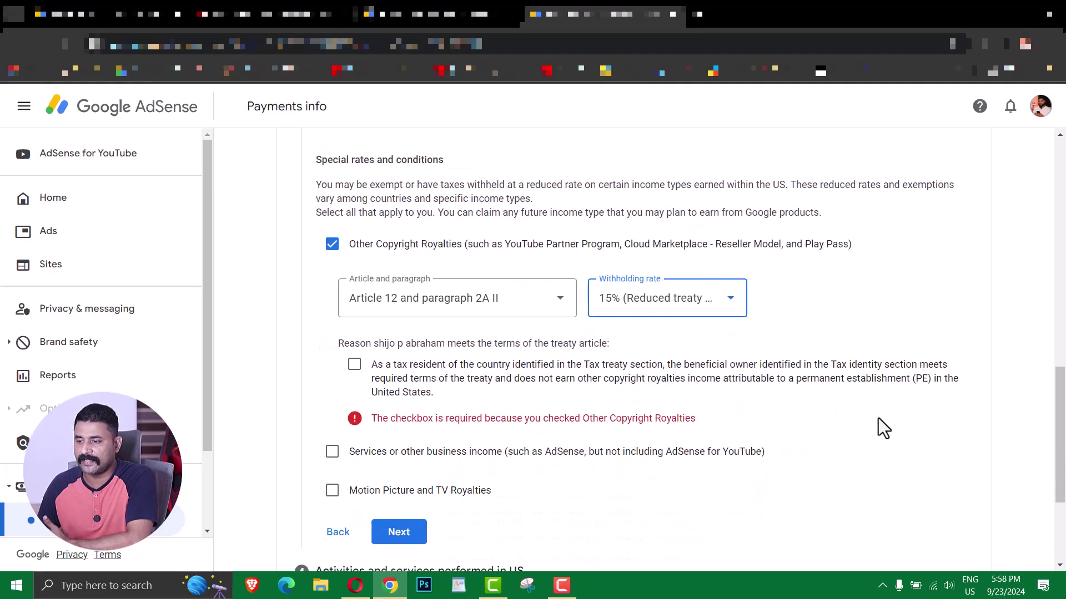
click(354, 365)
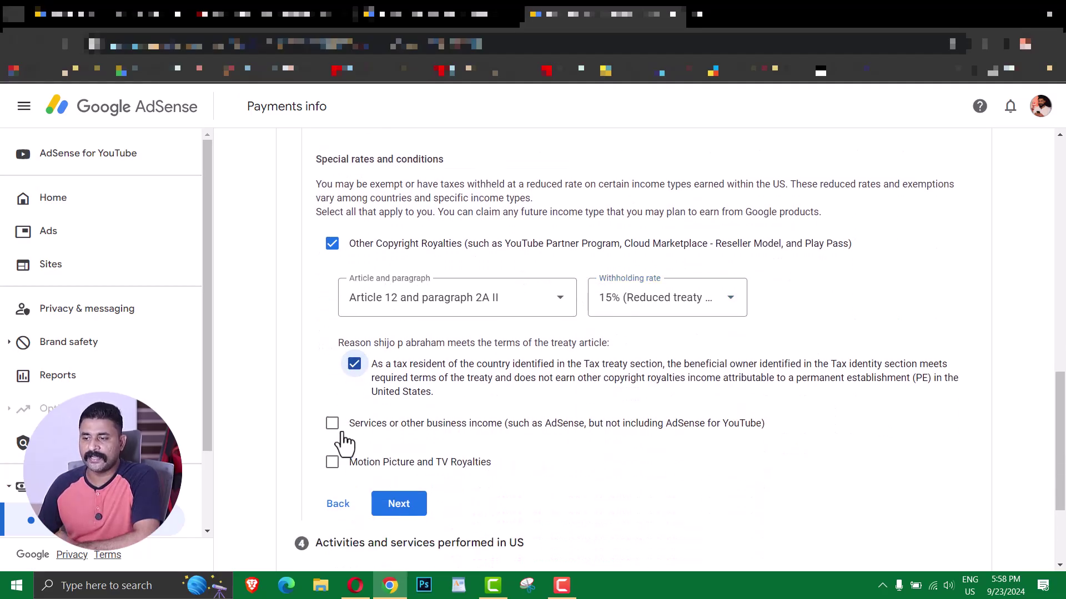
Claim Services or other business income under Article 7 and paragraph 1 at the 0% reduced treaty rate, and certify the treaty terms are met
click(332, 424)
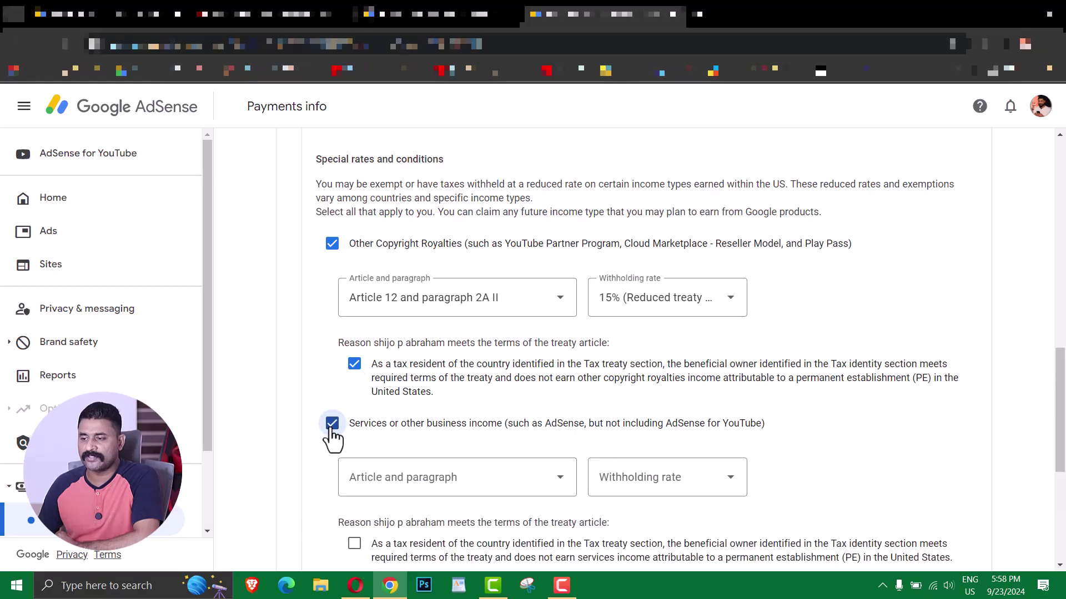
scroll(367, 433, down, 1)
click(441, 418)
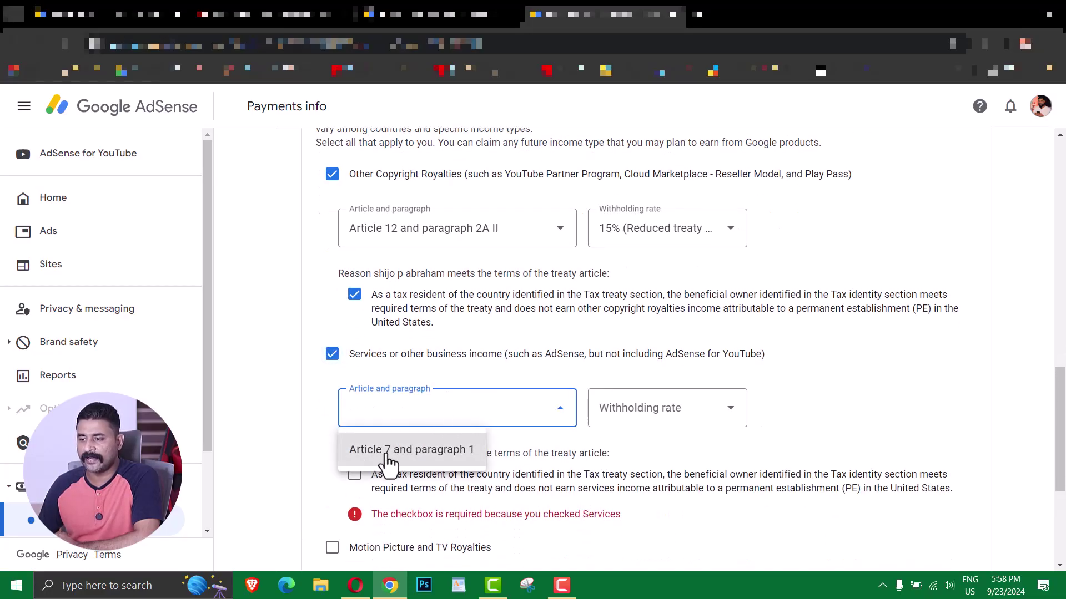
click(408, 453)
click(652, 411)
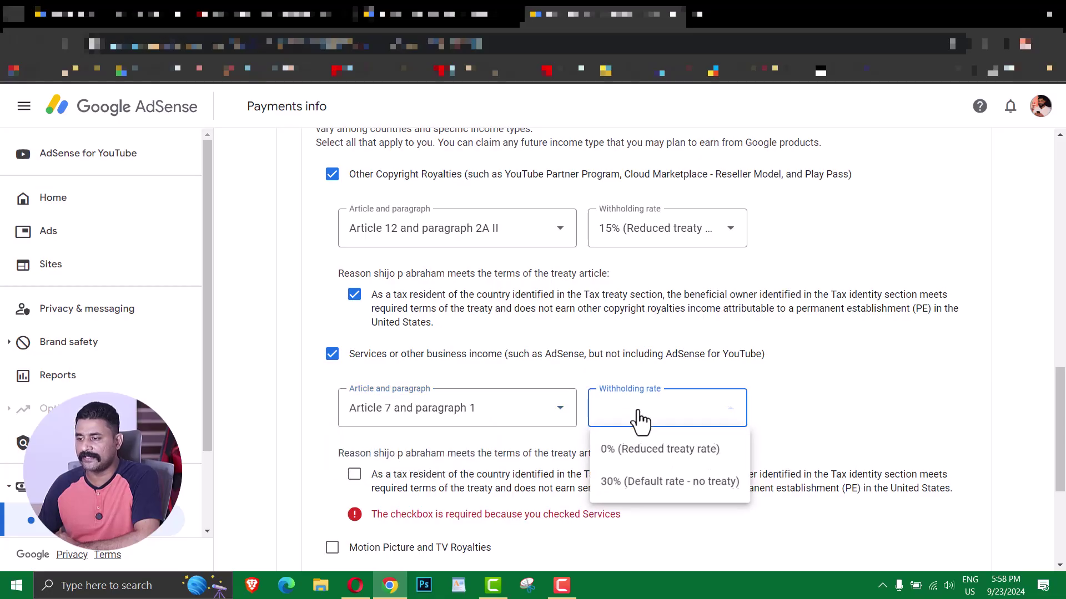
click(678, 451)
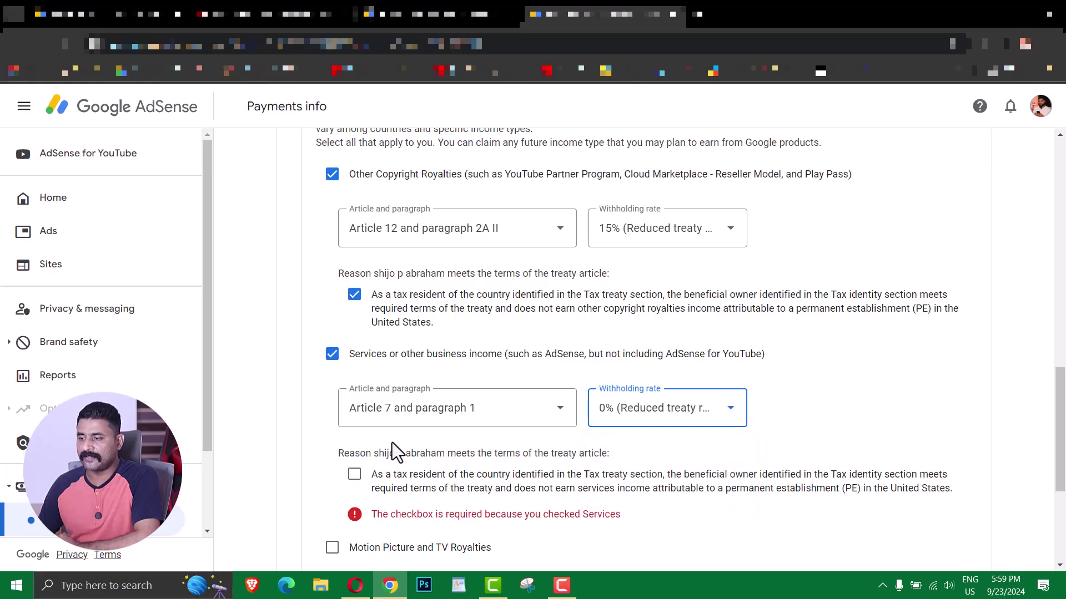
scroll(363, 452, down, 1)
click(354, 405)
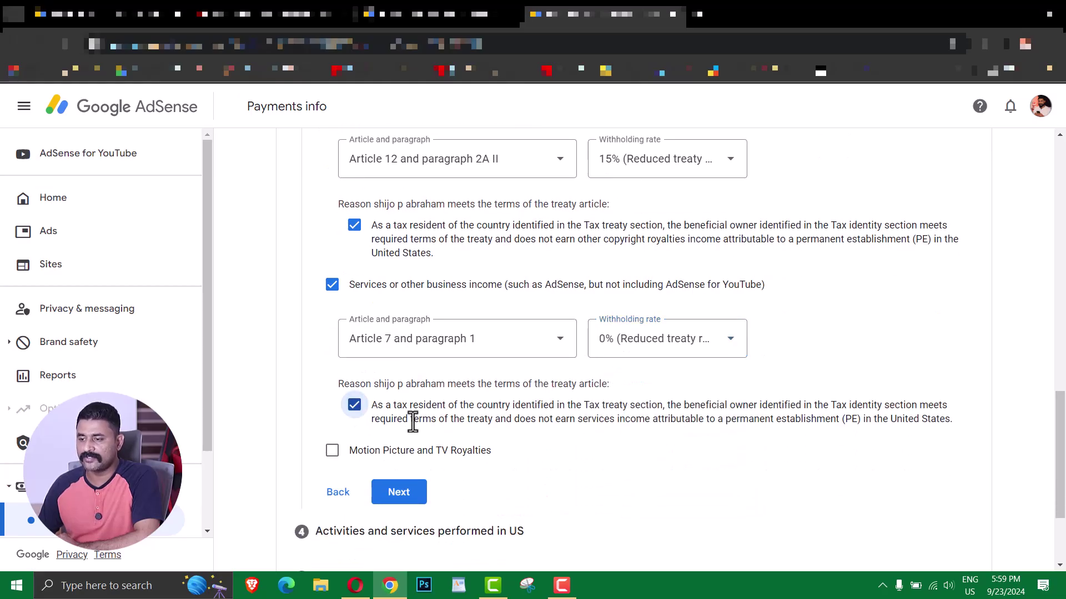
Claim and certify Motion Picture and TV Royalties under Article 12 and paragraph 2A II at the 15% reduced treaty rate, and continue
scroll(444, 421, down, 3)
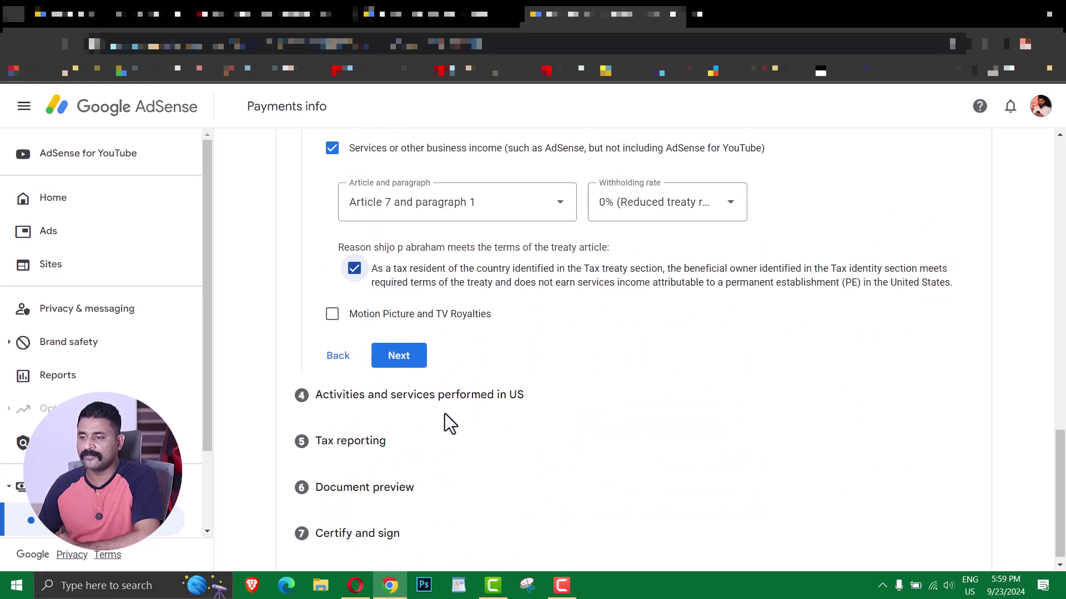
click(332, 312)
scroll(440, 391, down, 1)
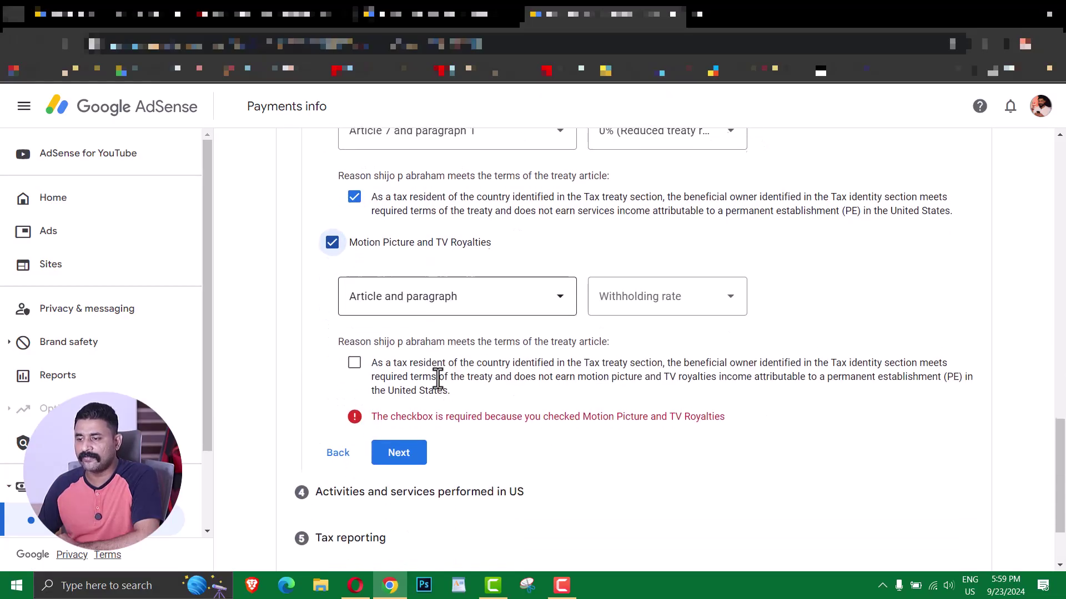
click(399, 315)
click(447, 350)
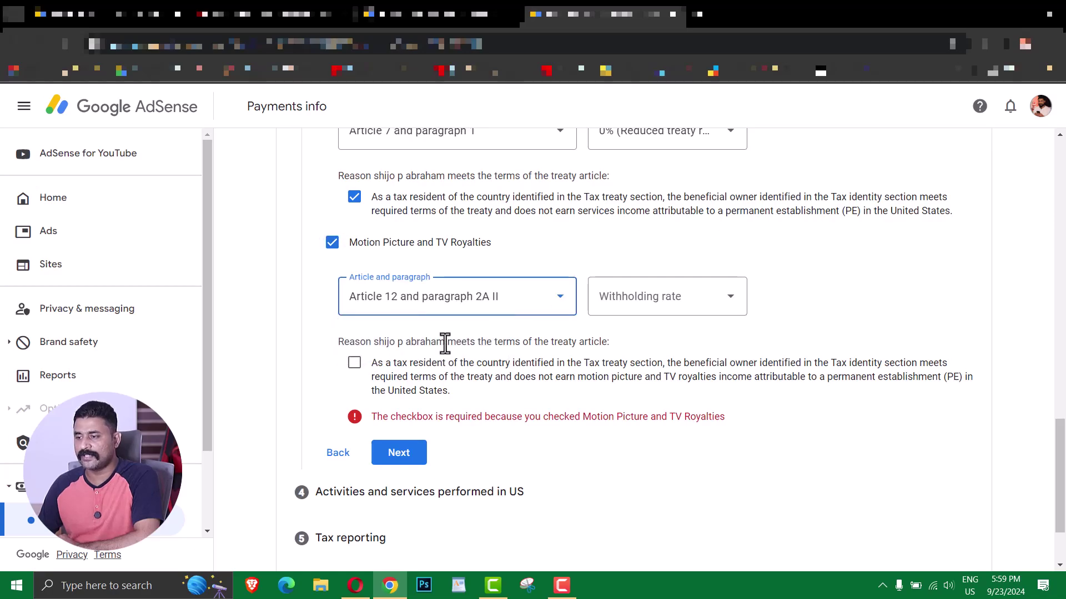
click(647, 304)
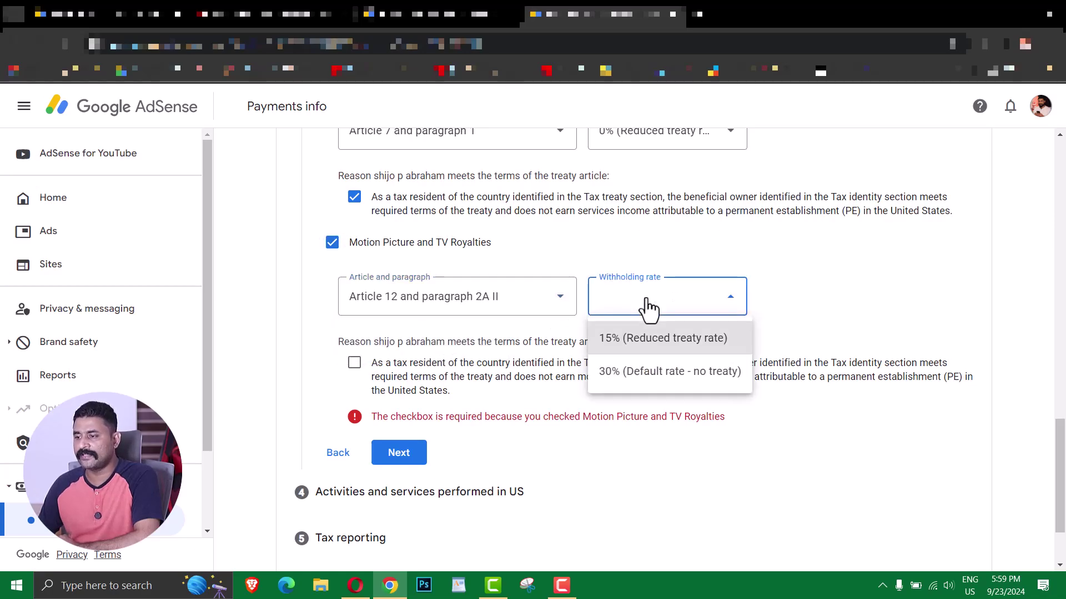
click(642, 350)
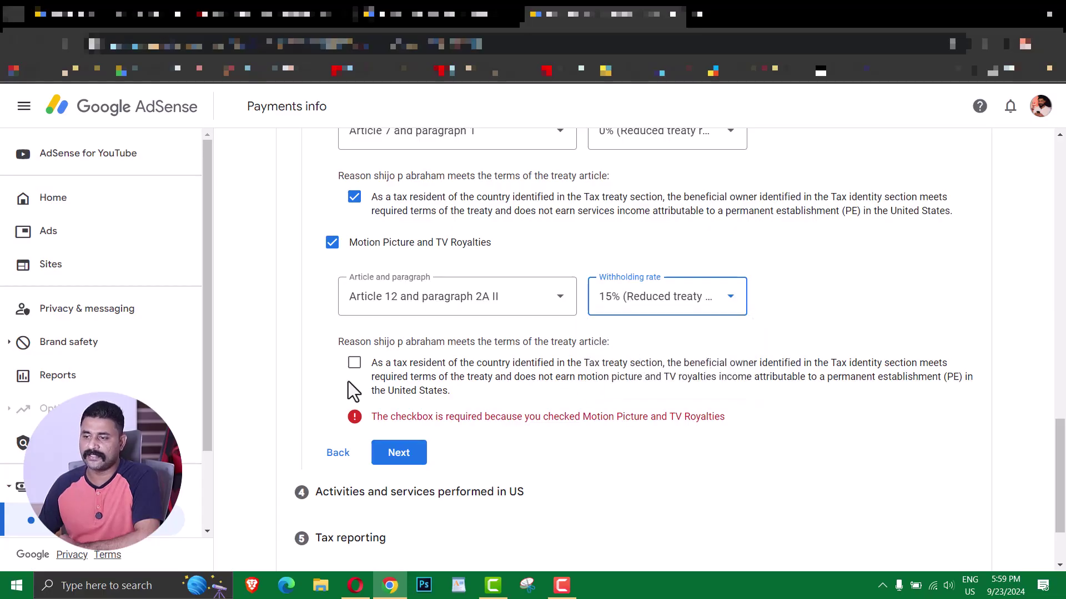
click(353, 366)
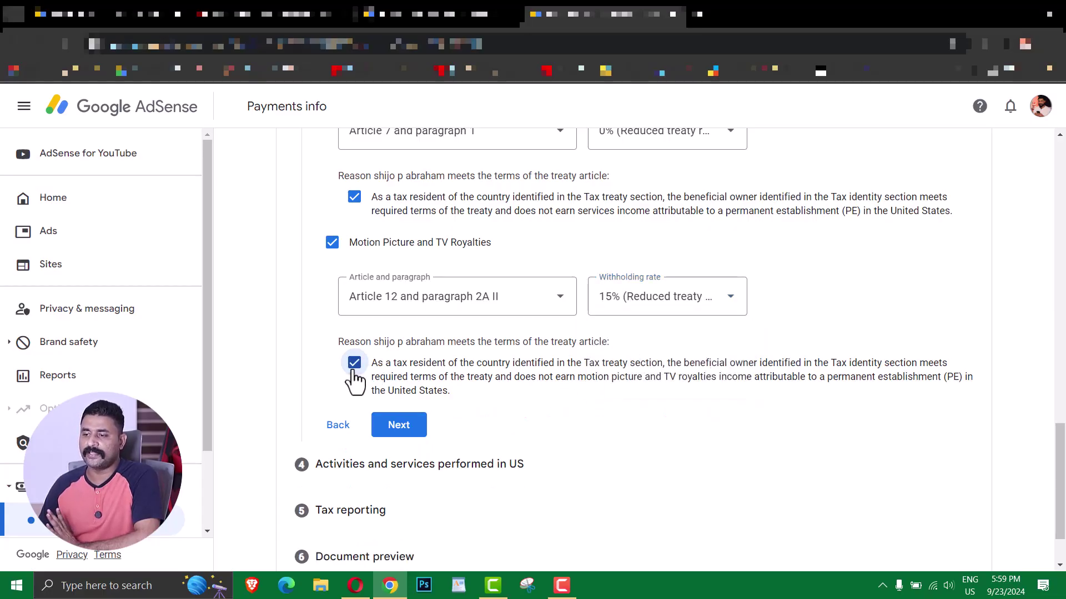
scroll(400, 361, down, 2)
click(399, 348)
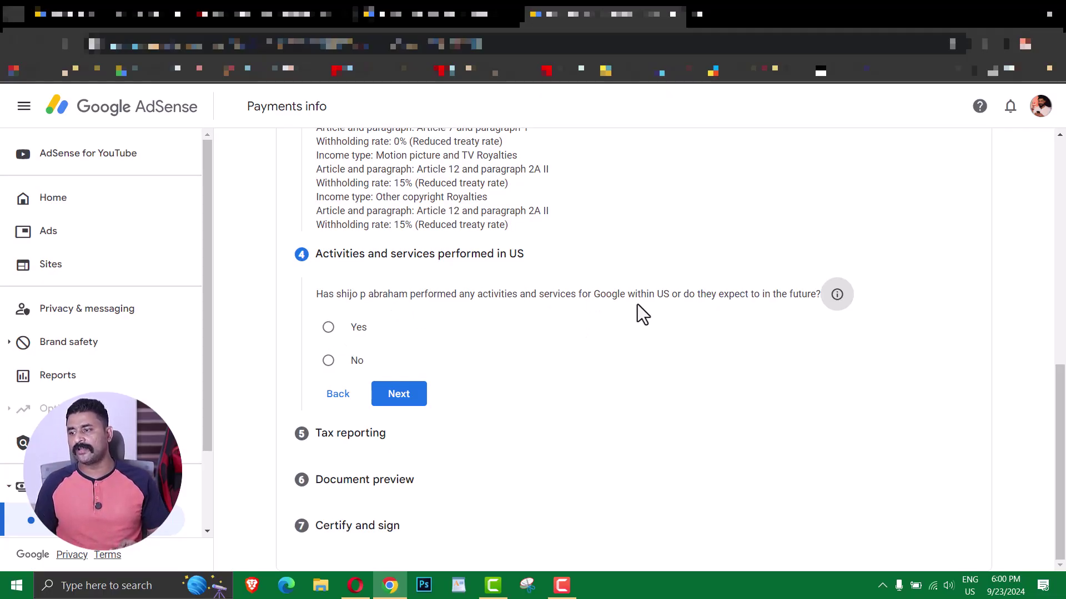
Declare no activities or services performed in the US, certify they are performed solely outside the US, and continue to tax reporting
click(328, 361)
click(344, 393)
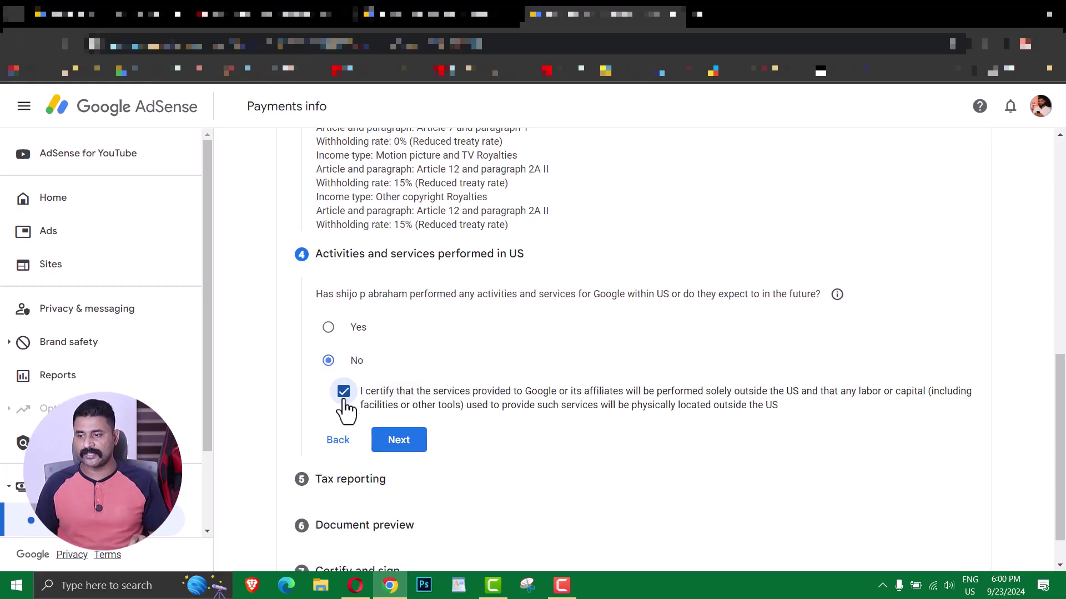
click(398, 444)
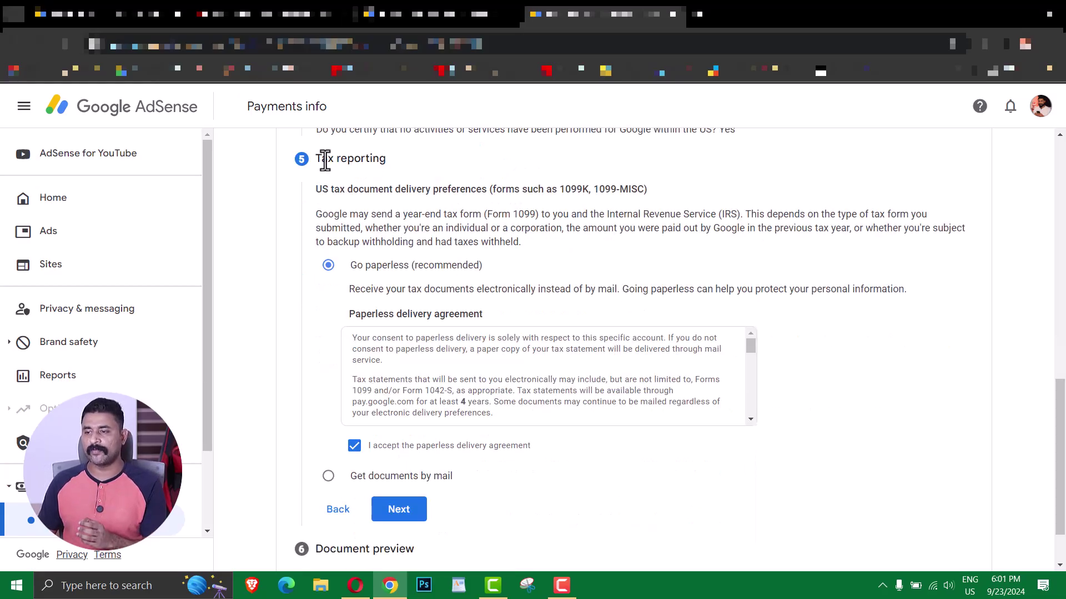
Keep the Go paperless delivery preference with its agreement accepted, and continue to the document preview
drag(318, 159, 424, 172)
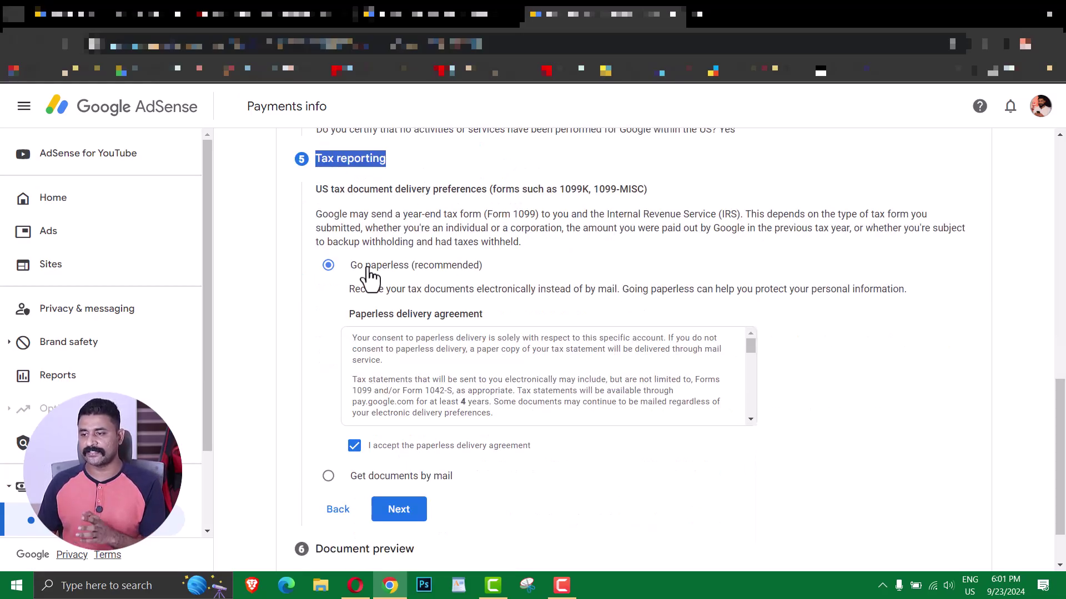
click(540, 265)
click(352, 448)
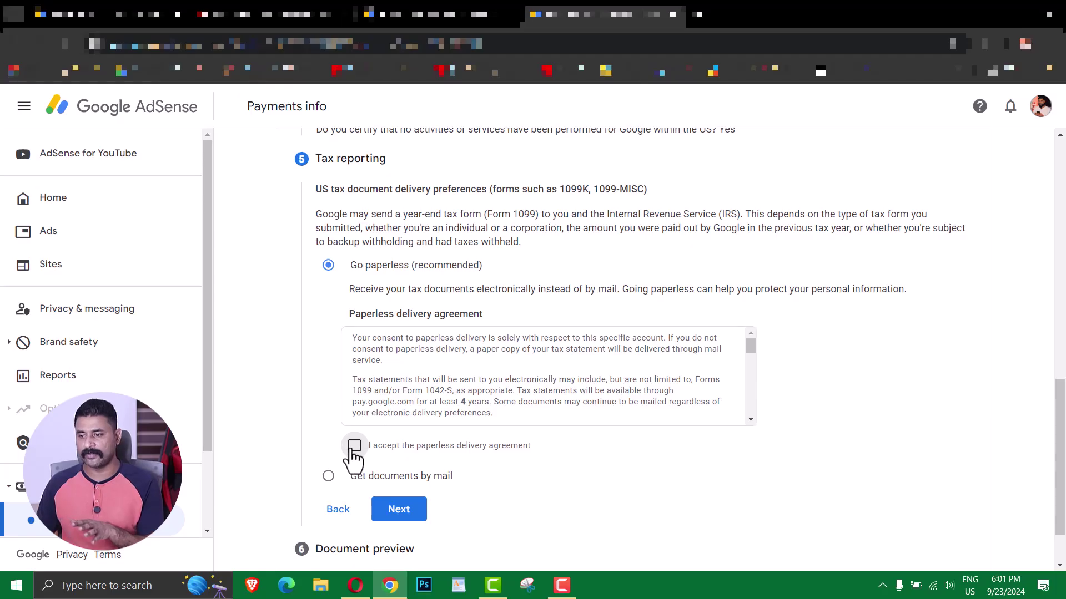
scroll(389, 462, down, 1)
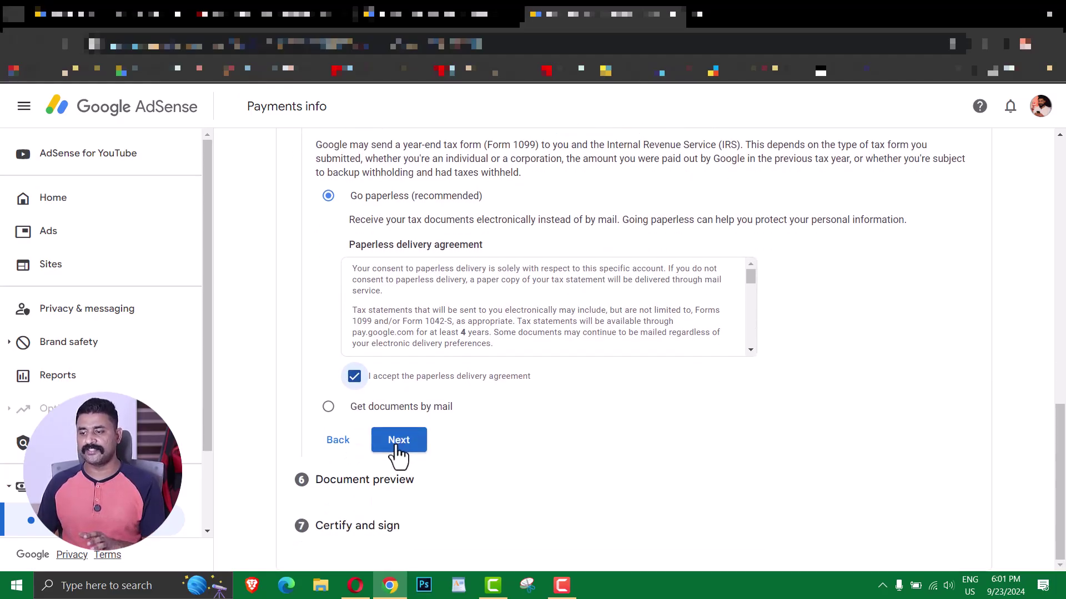
click(399, 454)
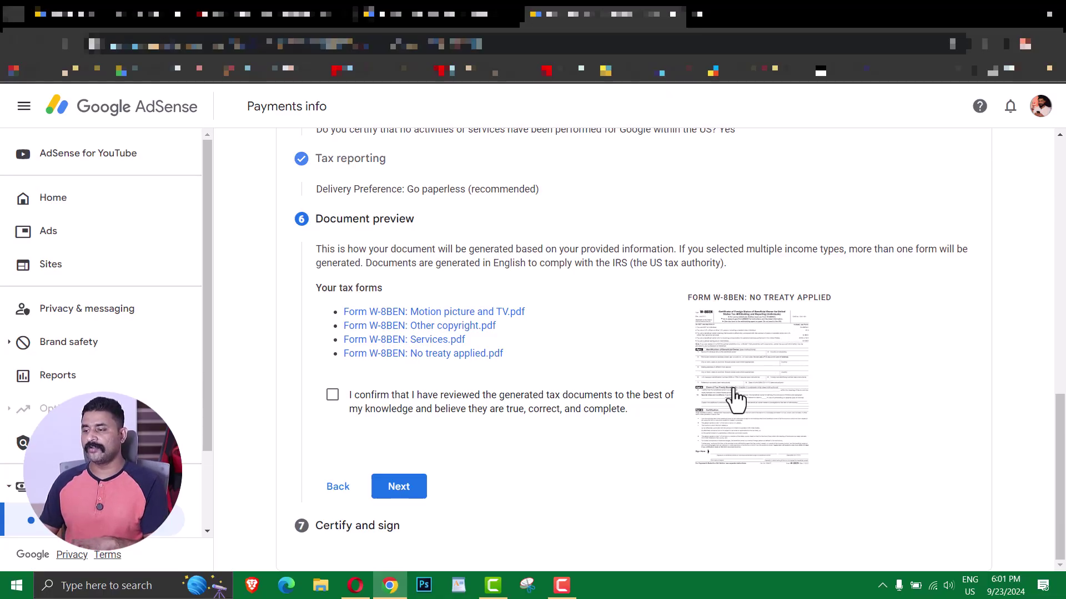
Read through the generated no-treaty W-8BEN form, and confirm the tax documents as reviewed to reach the certification section
click(333, 395)
click(731, 356)
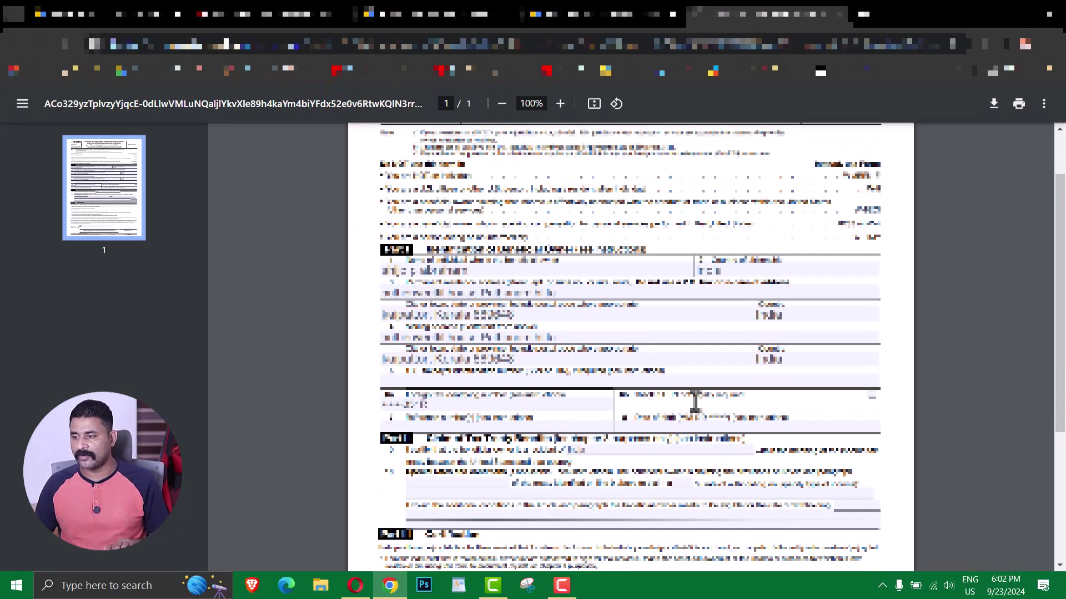
scroll(662, 403, down, 4)
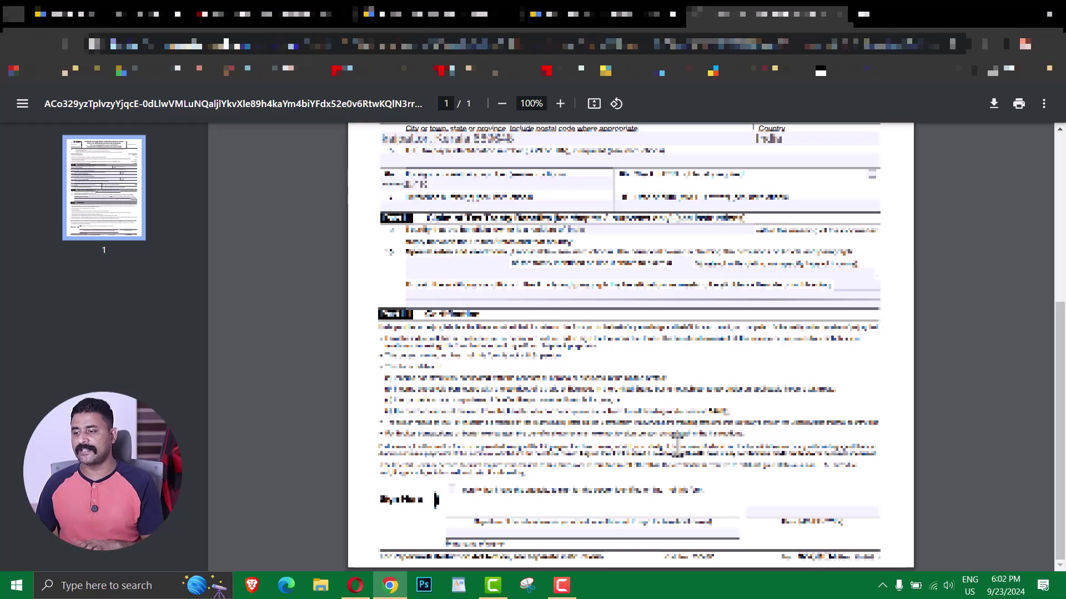
scroll(671, 422, up, 5)
click(599, 9)
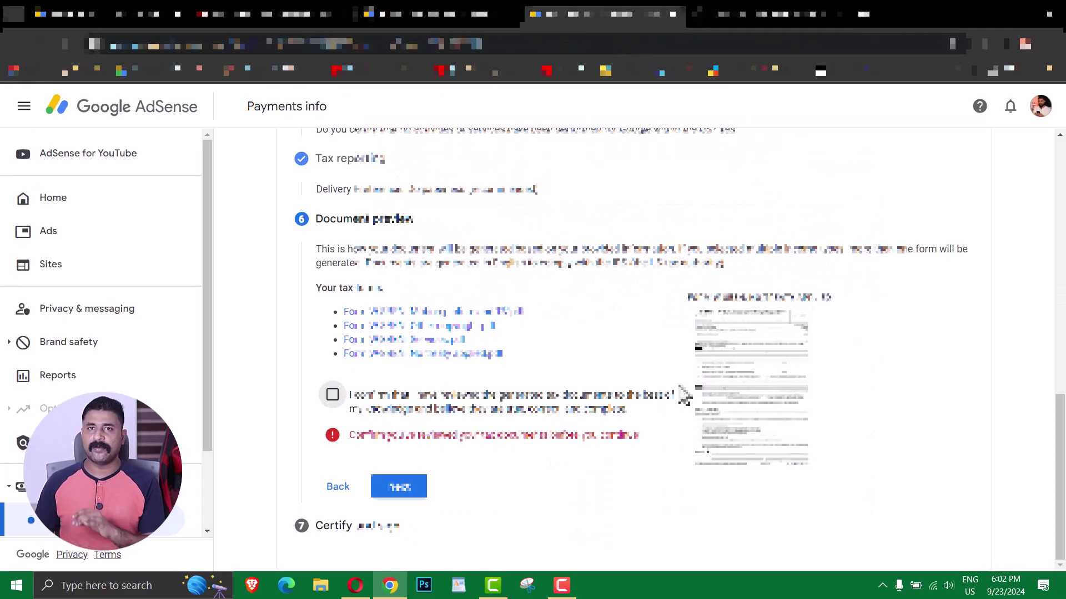
click(329, 399)
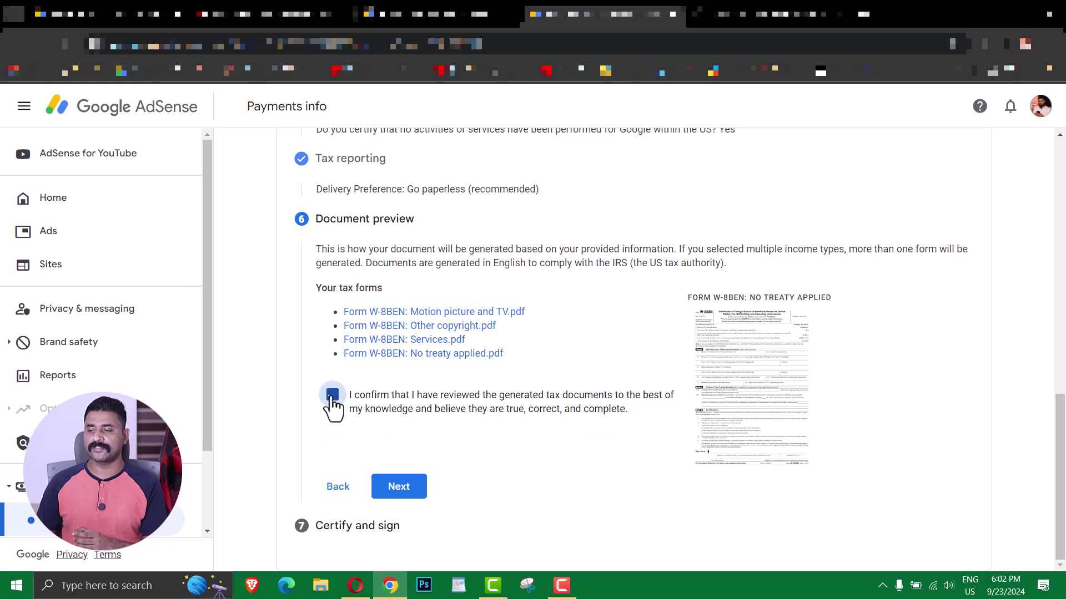
click(401, 488)
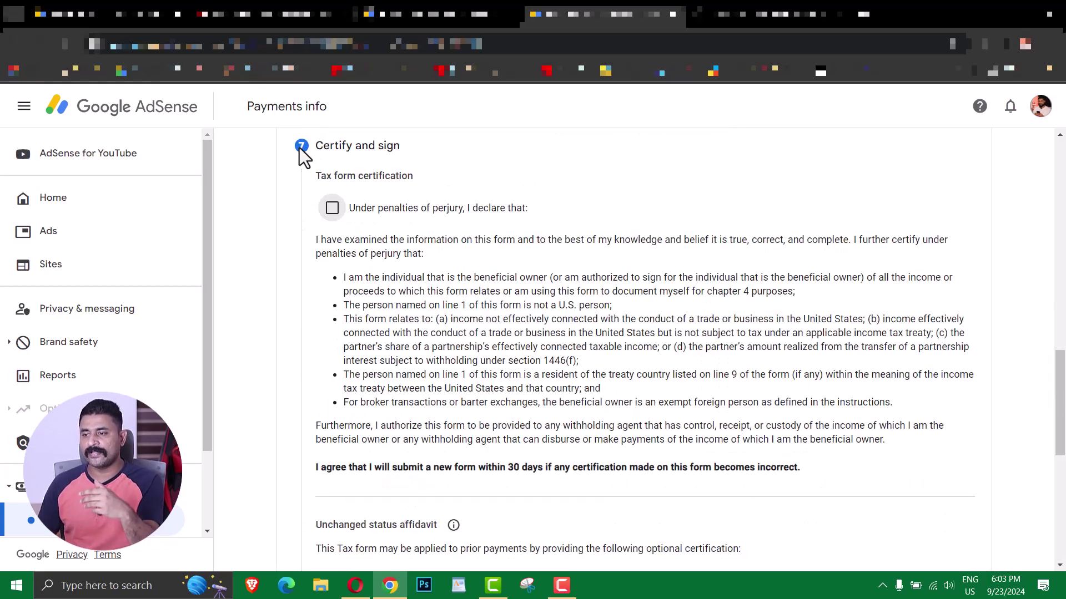
Accept the tax form certification under penalties of perjury, and tick the optional unchanged status affidavit certification
drag(311, 146, 411, 147)
click(428, 155)
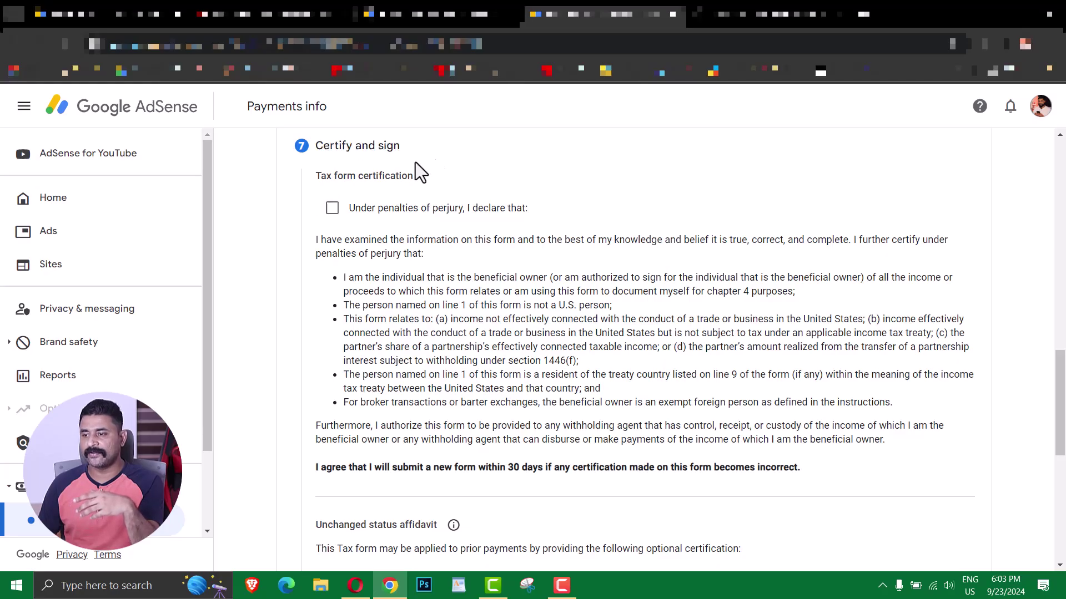
click(332, 208)
scroll(449, 405, down, 3)
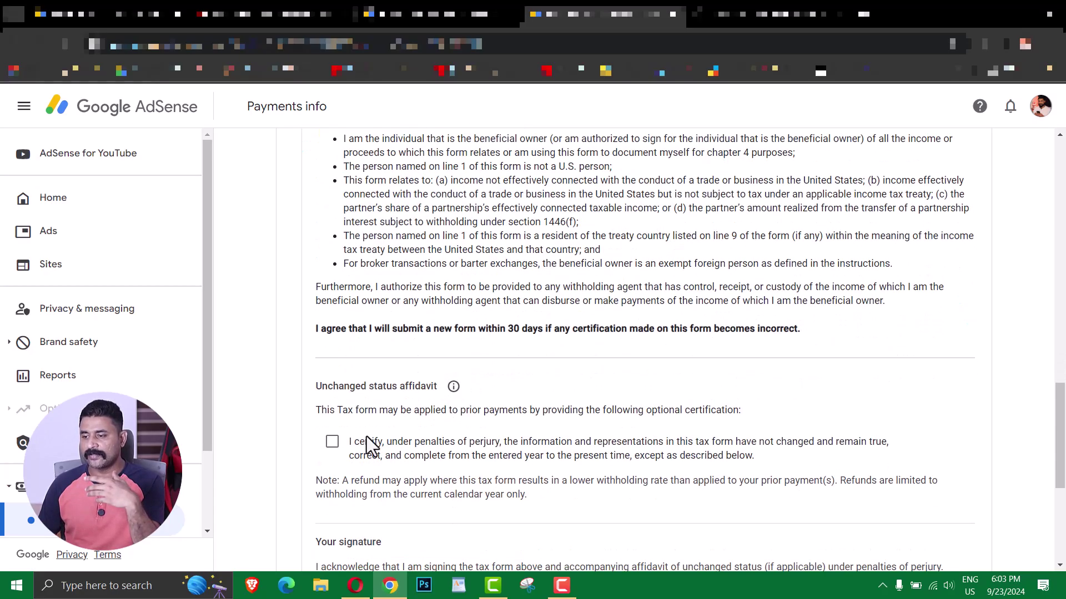
click(332, 441)
Set the unchanged status affidavit's year to 2024 and enter 23/09/2024 as the description and date of tax form changes
scroll(388, 432, down, 3)
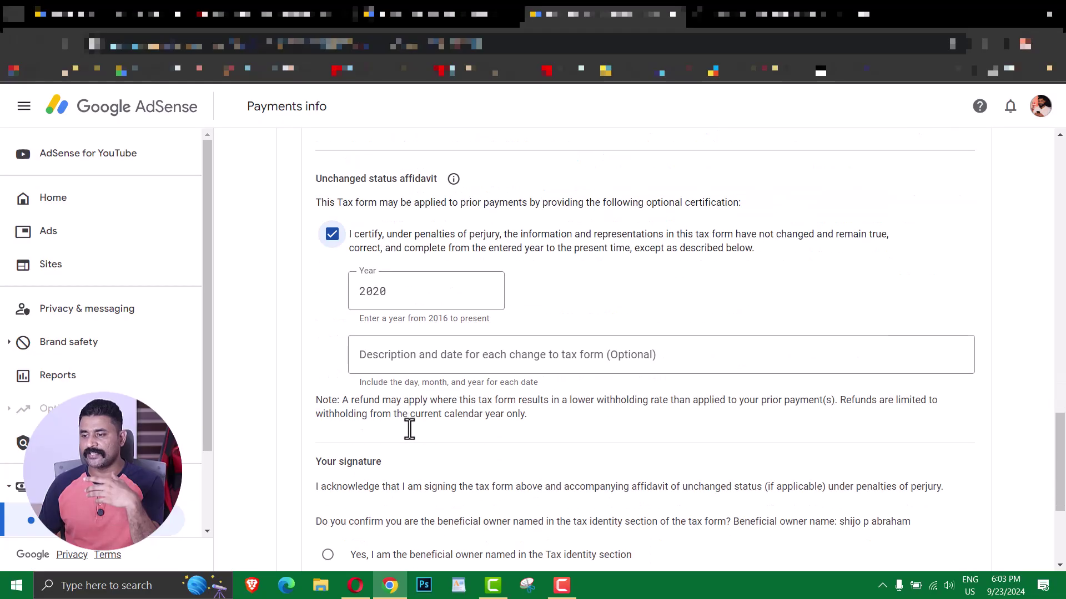
click(396, 292)
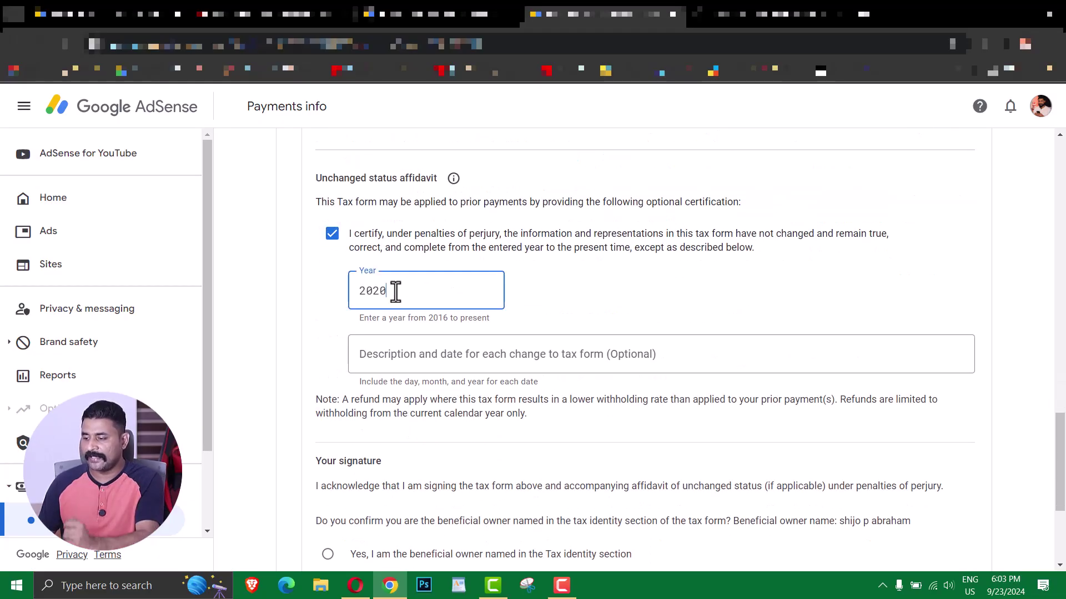
text(4)
key(Tab)
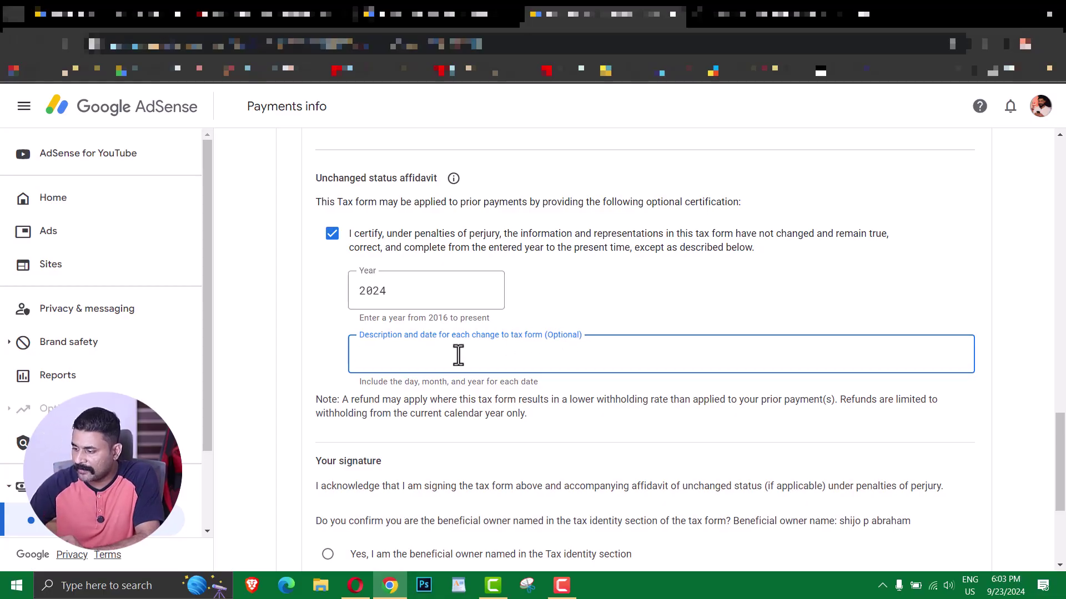
text(/09/202)
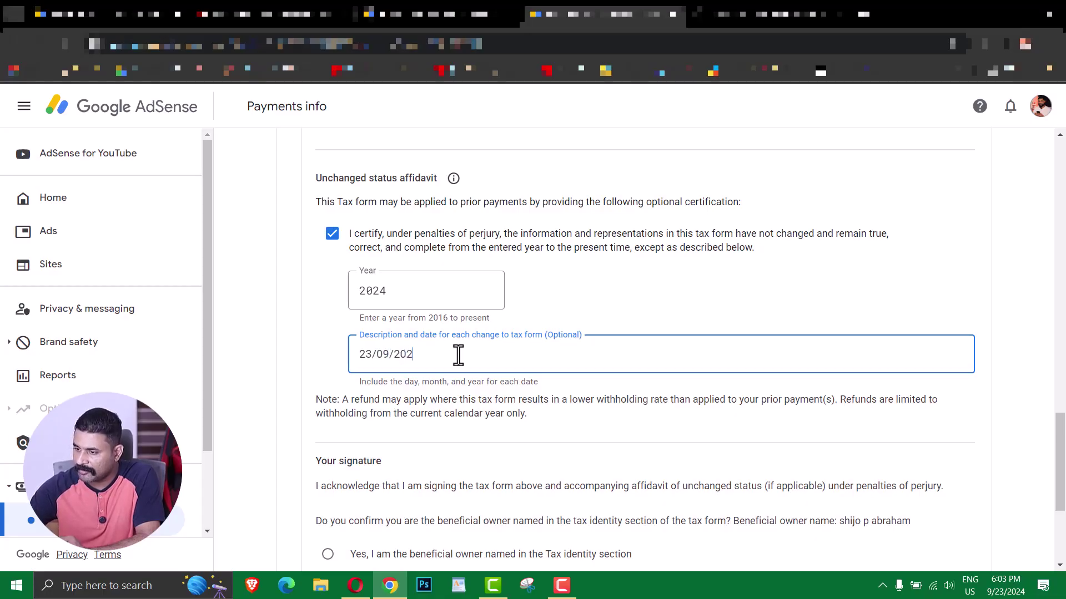
text(4)
click(767, 297)
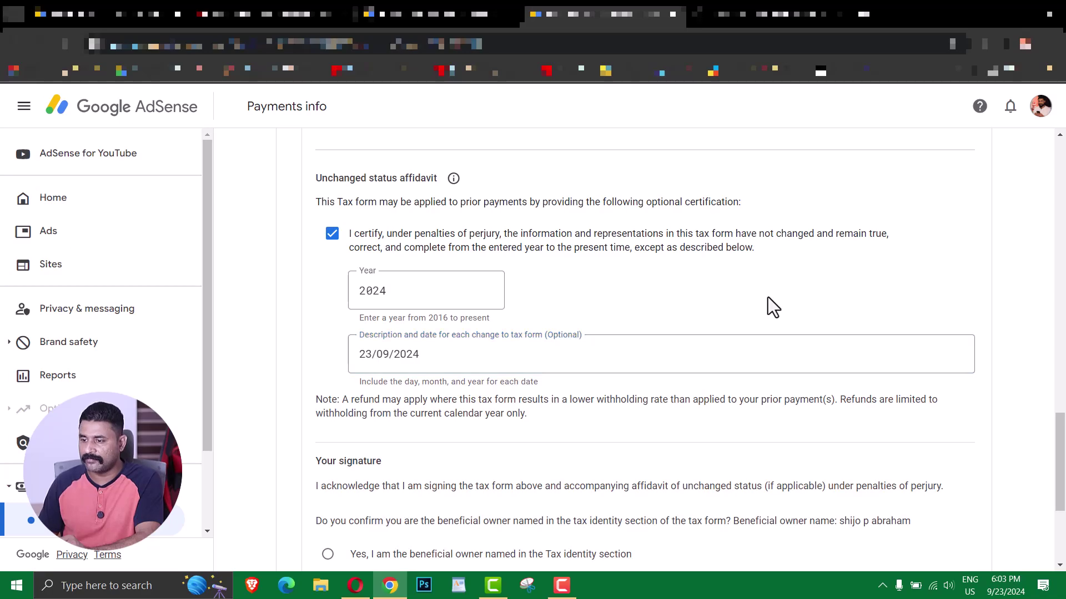
Sign by confirming to be the beneficial owner named in the Tax identity section, and submit the tax form
scroll(768, 298, down, 2)
scroll(644, 378, down, 2)
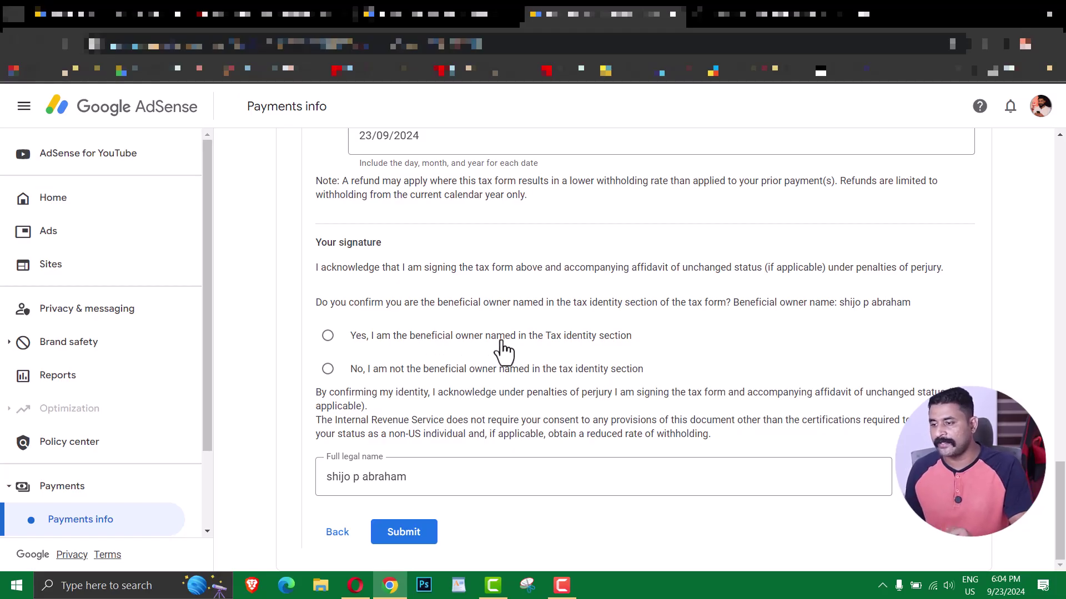
click(330, 337)
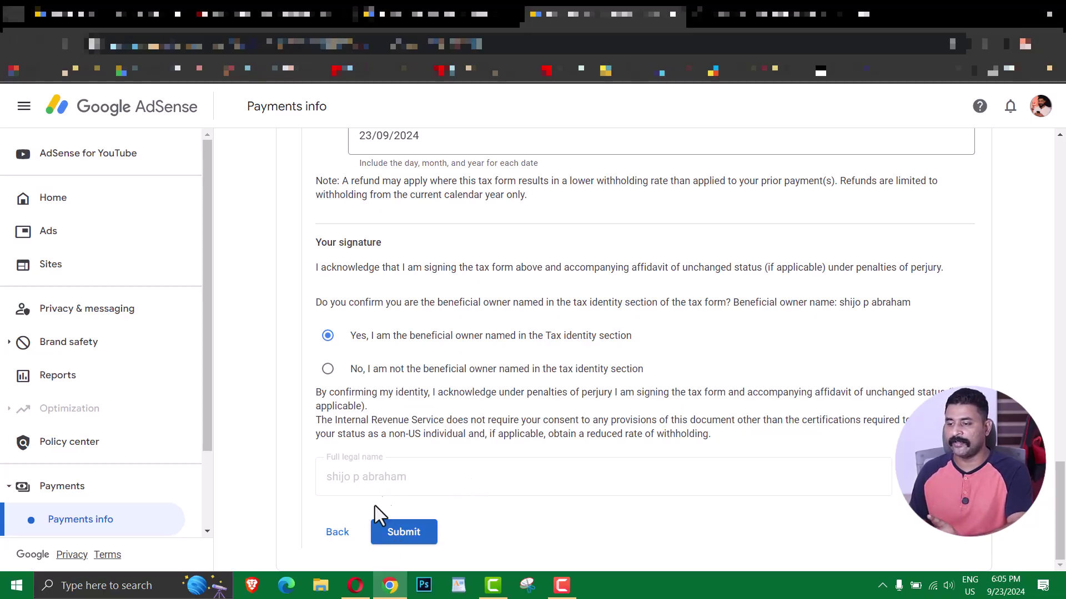
click(410, 534)
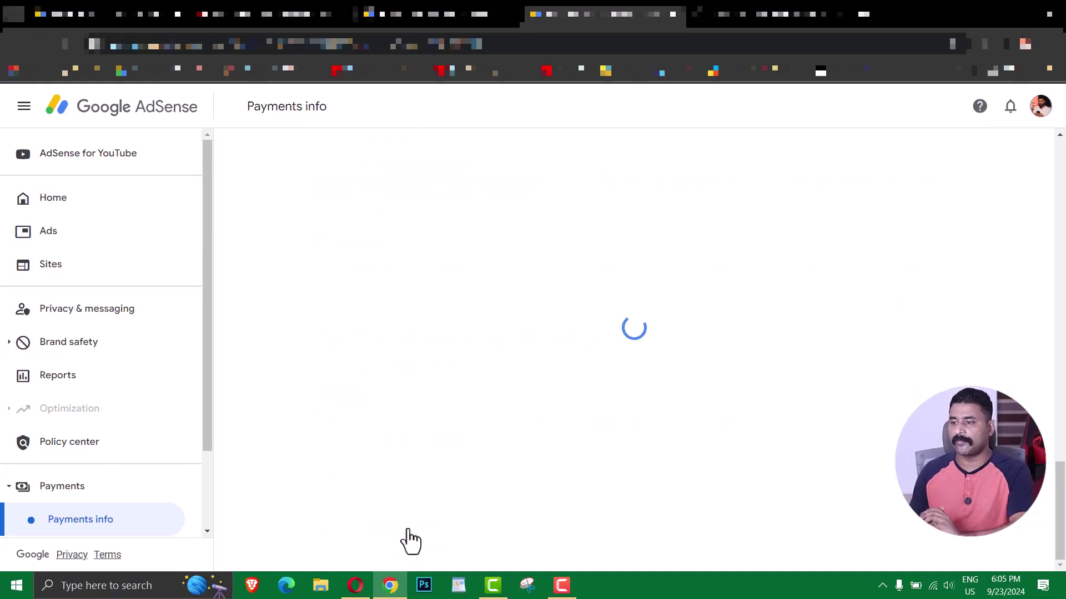